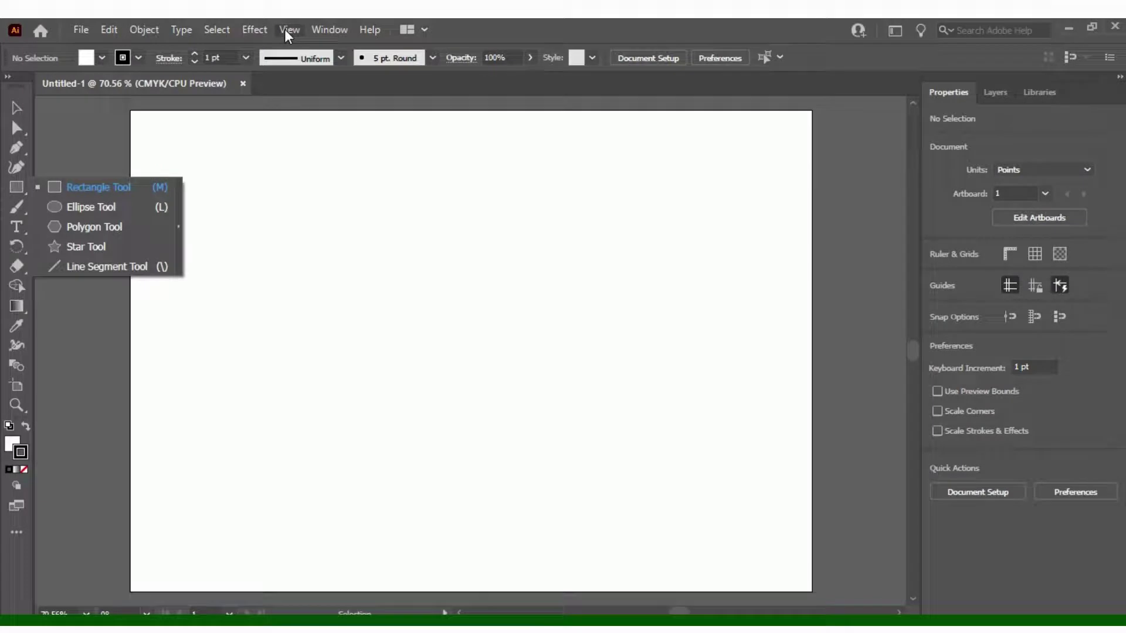
Turn on Snap to Grid from the View menu
{"action": "left_click", "coordinate": [287, 31]}
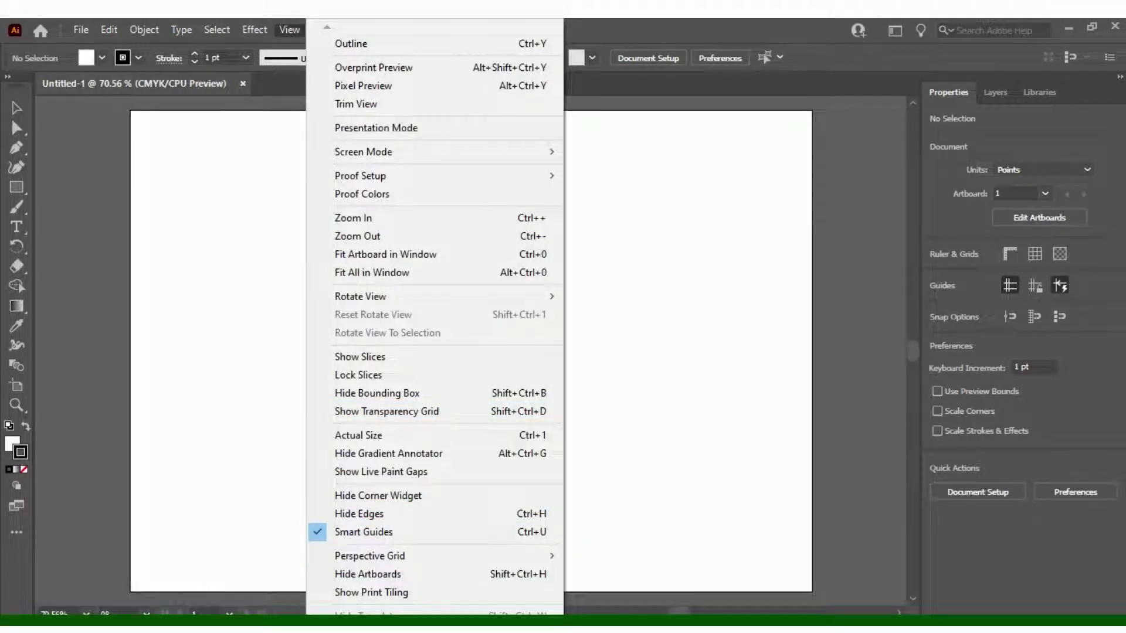
{"action": "scroll", "coordinate": [434, 326], "scroll_direction": "down", "scroll_amount": 1}
{"action": "scroll", "coordinate": [434, 327], "scroll_direction": "down", "scroll_amount": 1}
{"action": "scroll", "coordinate": [434, 326], "scroll_direction": "down", "scroll_amount": 2}
{"action": "scroll", "coordinate": [435, 326], "scroll_direction": "down", "scroll_amount": 1}
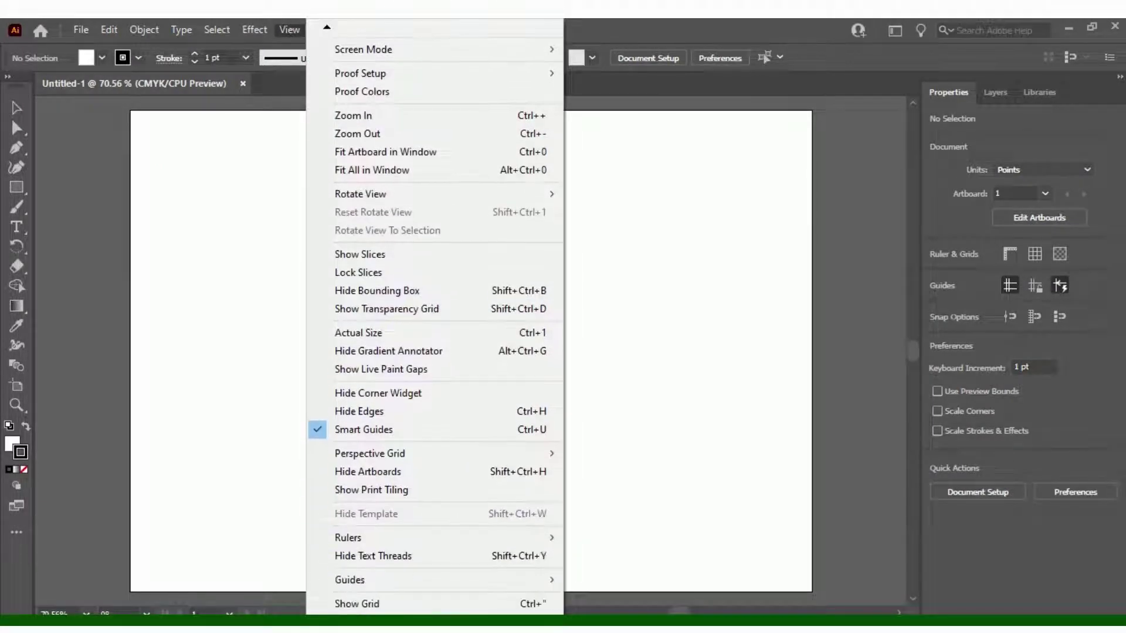
{"action": "scroll", "coordinate": [434, 326], "scroll_direction": "down", "scroll_amount": 1}
{"action": "scroll", "coordinate": [435, 326], "scroll_direction": "down", "scroll_amount": 2}
{"action": "scroll", "coordinate": [446, 610], "scroll_direction": "down", "scroll_amount": 2}
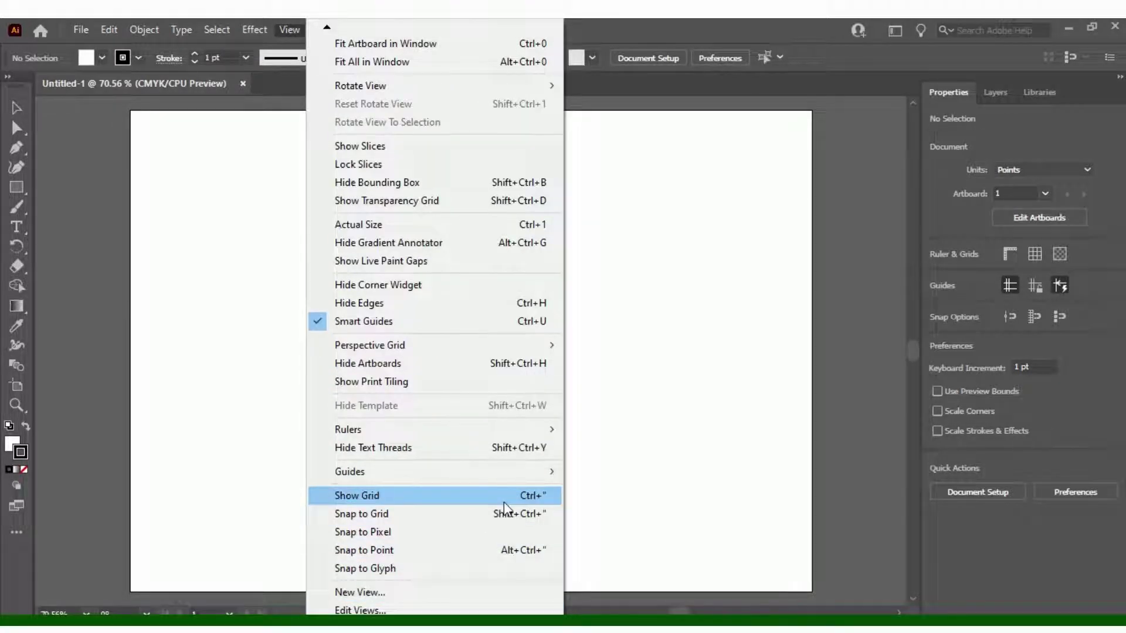
{"action": "left_click", "coordinate": [443, 515]}
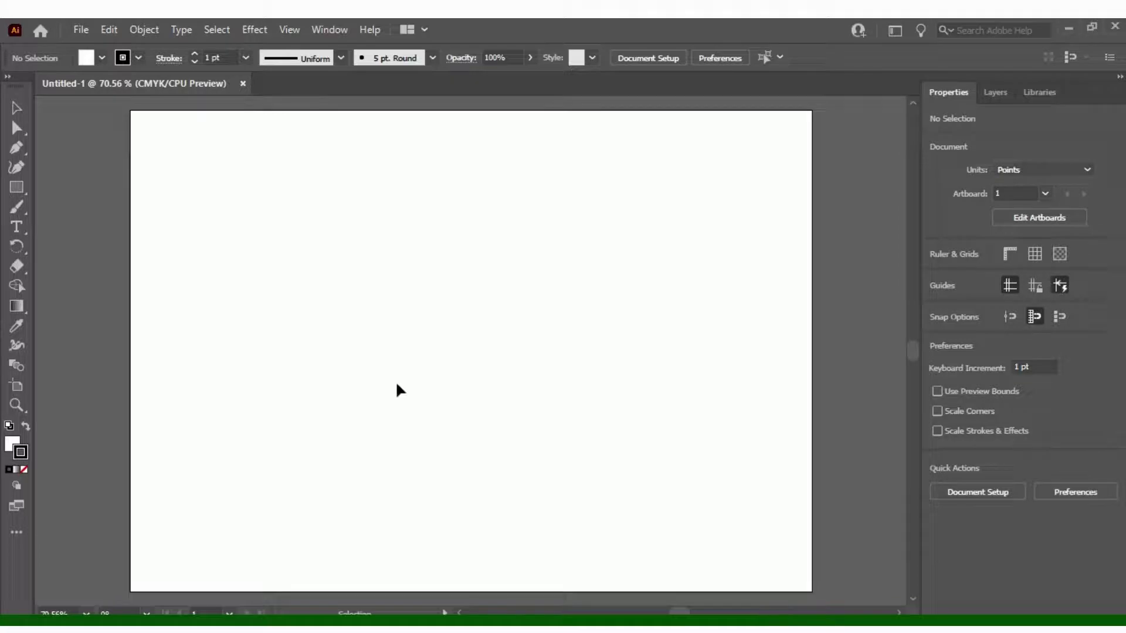
Turn on Snap to Pixel and Snap to Point, and show the grid
{"action": "left_click", "coordinate": [297, 28]}
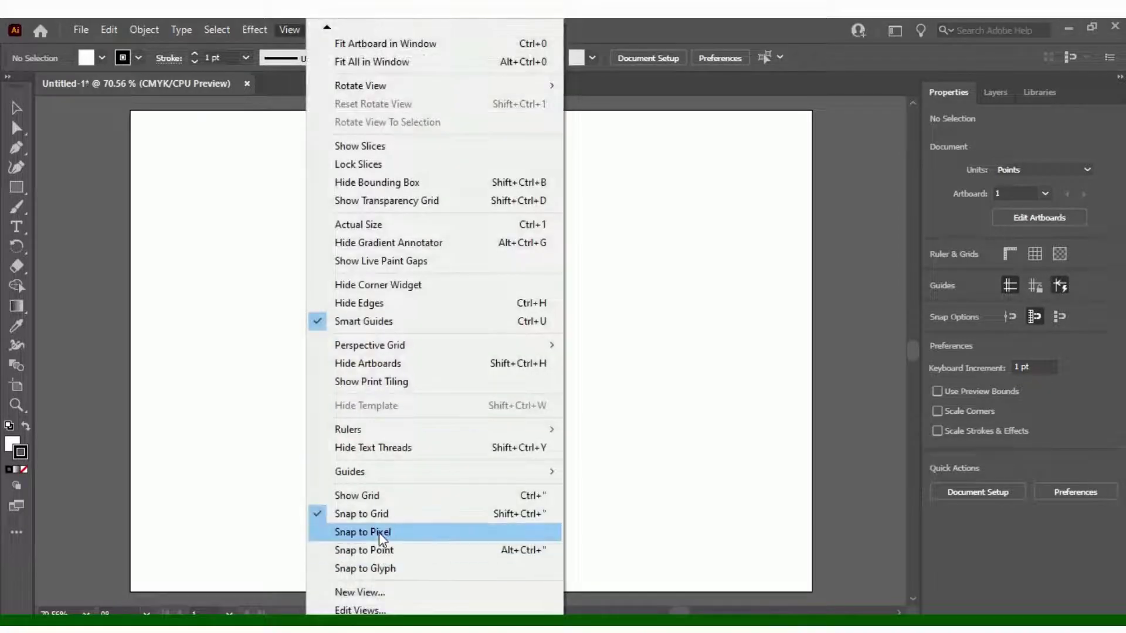
{"action": "left_click", "coordinate": [379, 531]}
{"action": "left_click", "coordinate": [286, 28]}
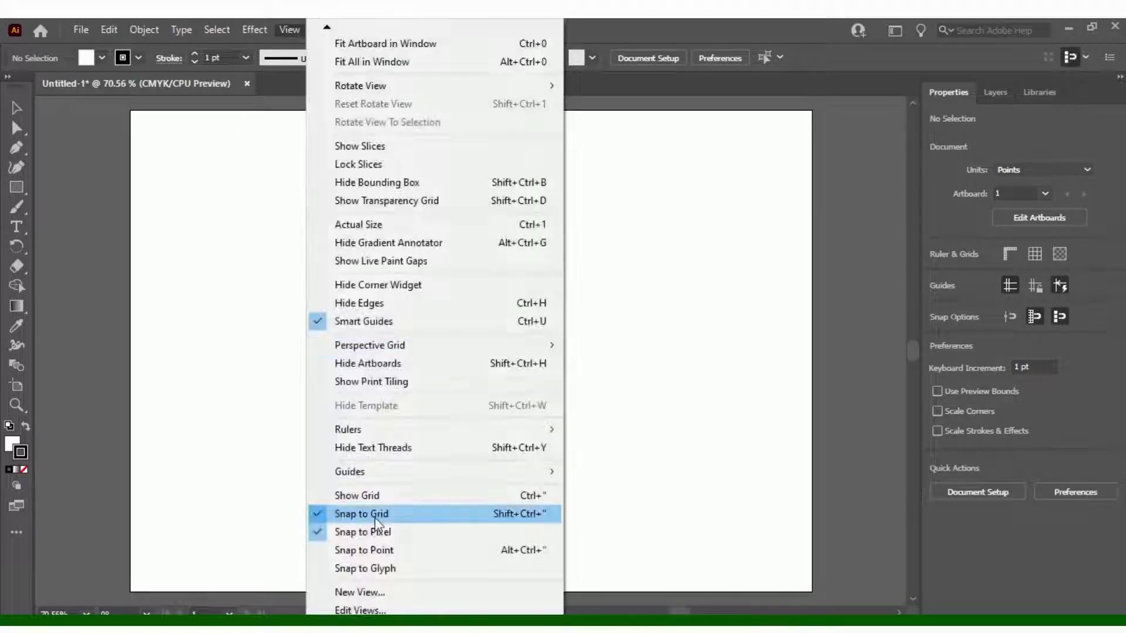
{"action": "left_click", "coordinate": [385, 553]}
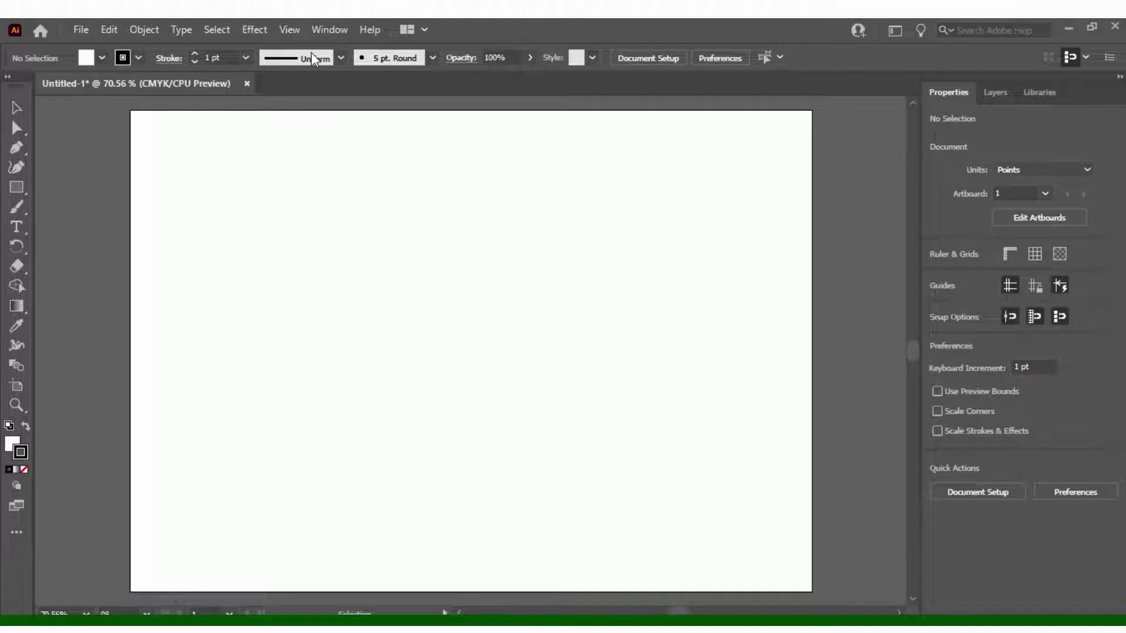
{"action": "left_click", "coordinate": [289, 29]}
{"action": "left_click", "coordinate": [413, 494]}
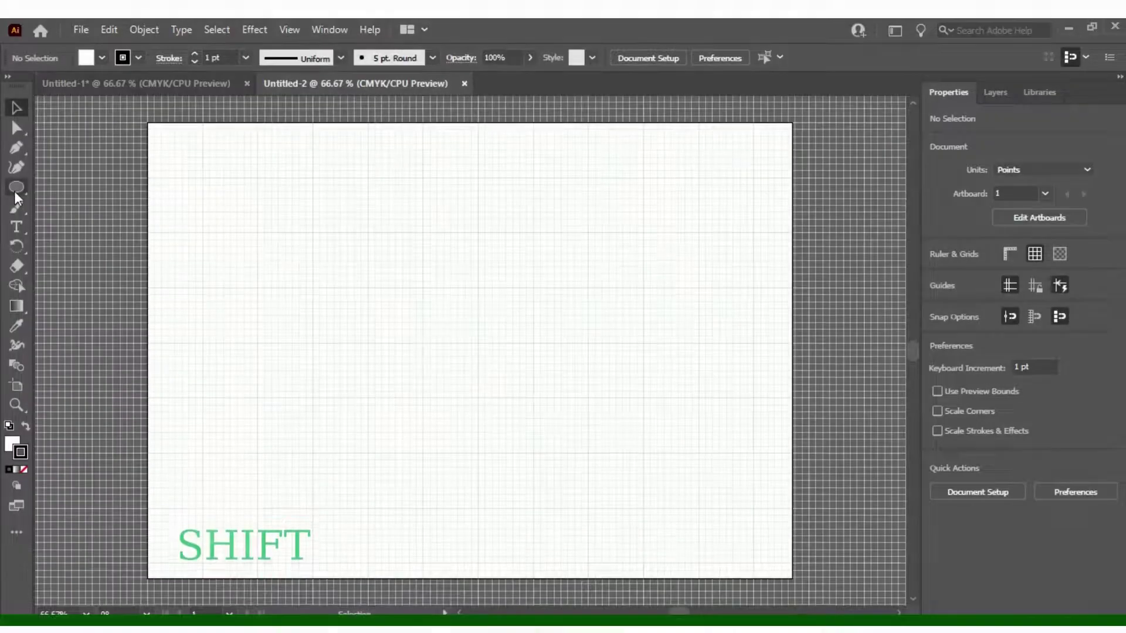
Draw a circle near the artboard centre with a magenta stroke and no fill
{"action": "left_click", "coordinate": [15, 189]}
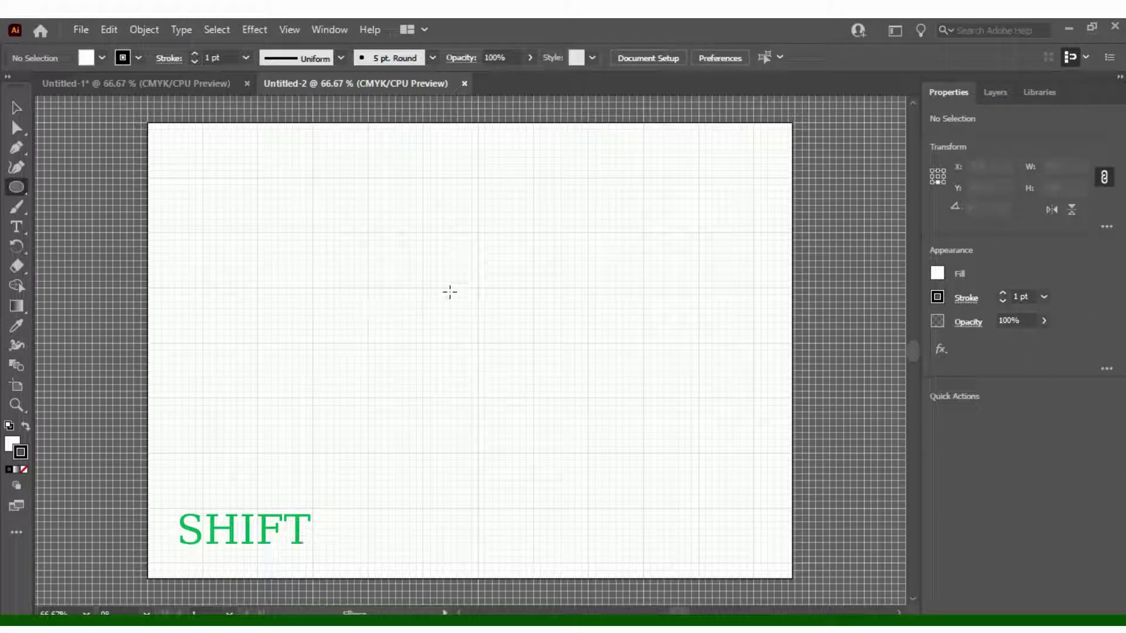
{"action": "left_click_drag", "start_coordinate": [457, 263], "coordinate": [529, 395]}
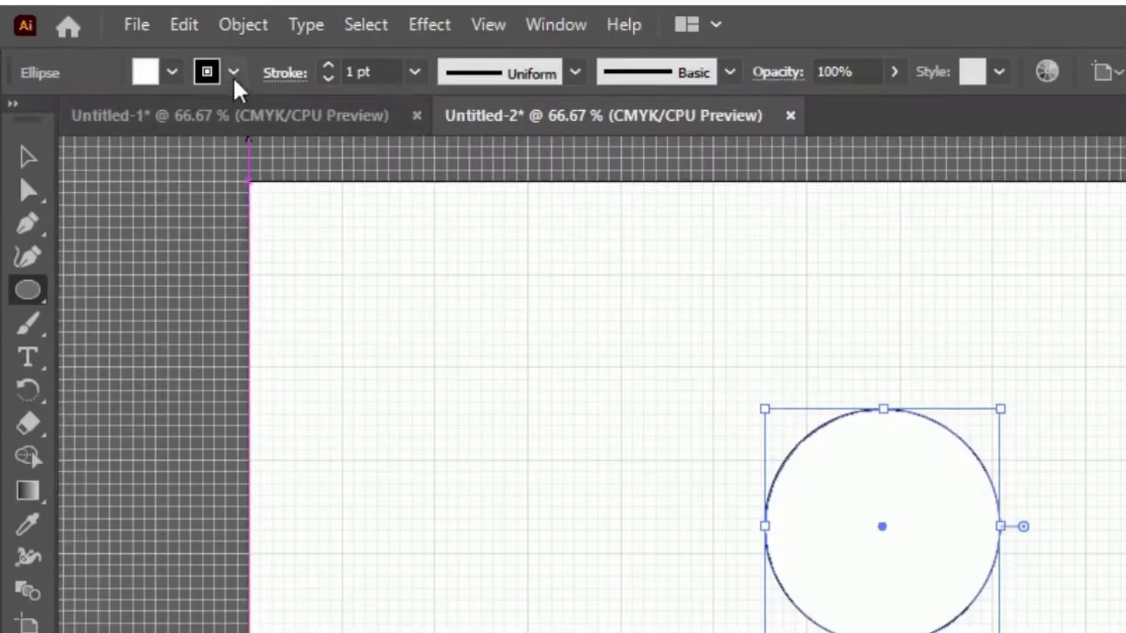
{"action": "left_click", "coordinate": [234, 73]}
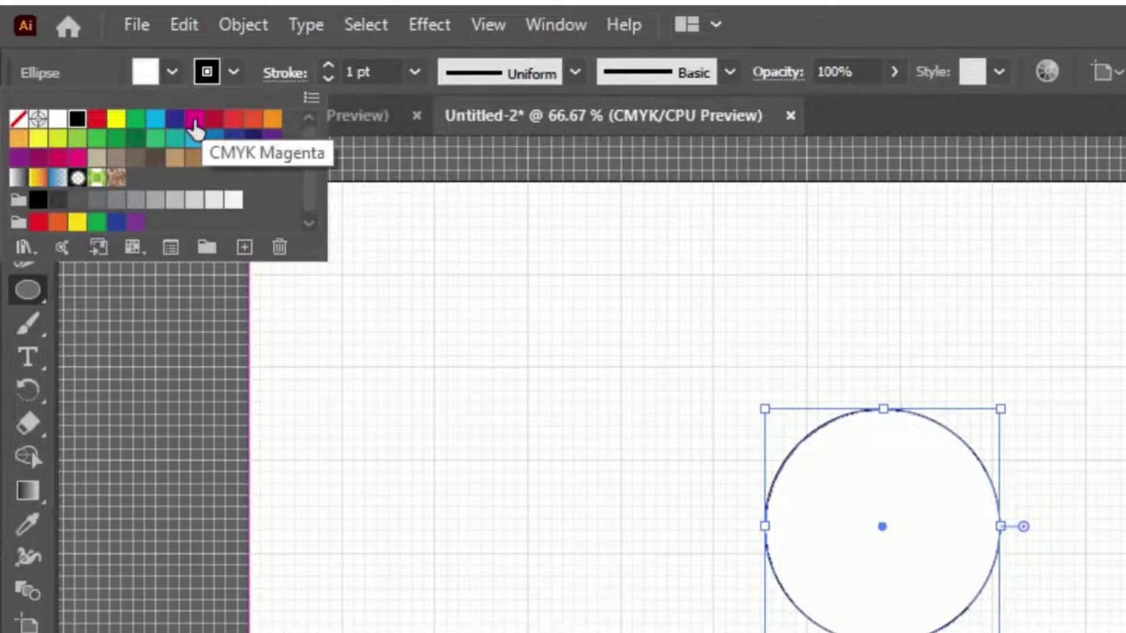
{"action": "left_click", "coordinate": [195, 126]}
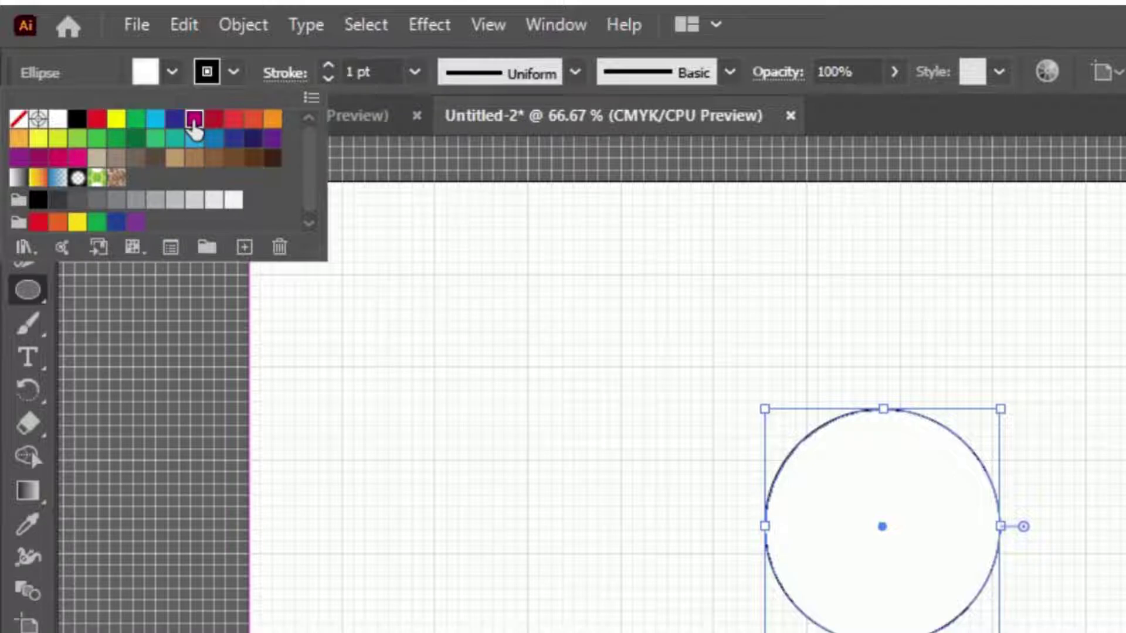
{"action": "left_click", "coordinate": [172, 73]}
{"action": "left_click", "coordinate": [172, 72]}
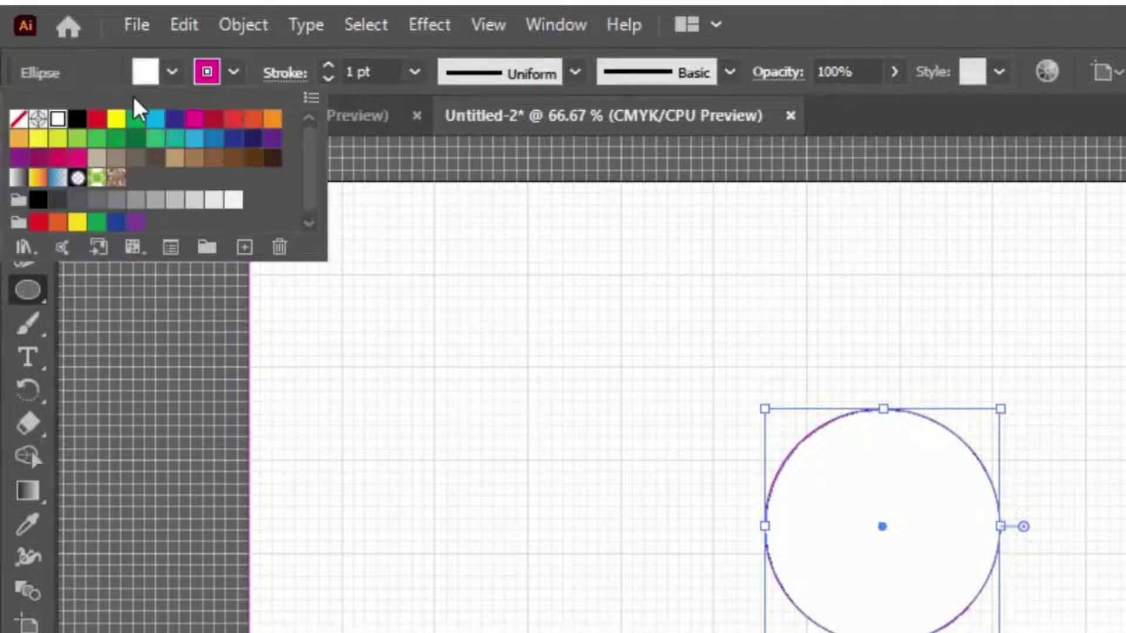
{"action": "left_click", "coordinate": [18, 119]}
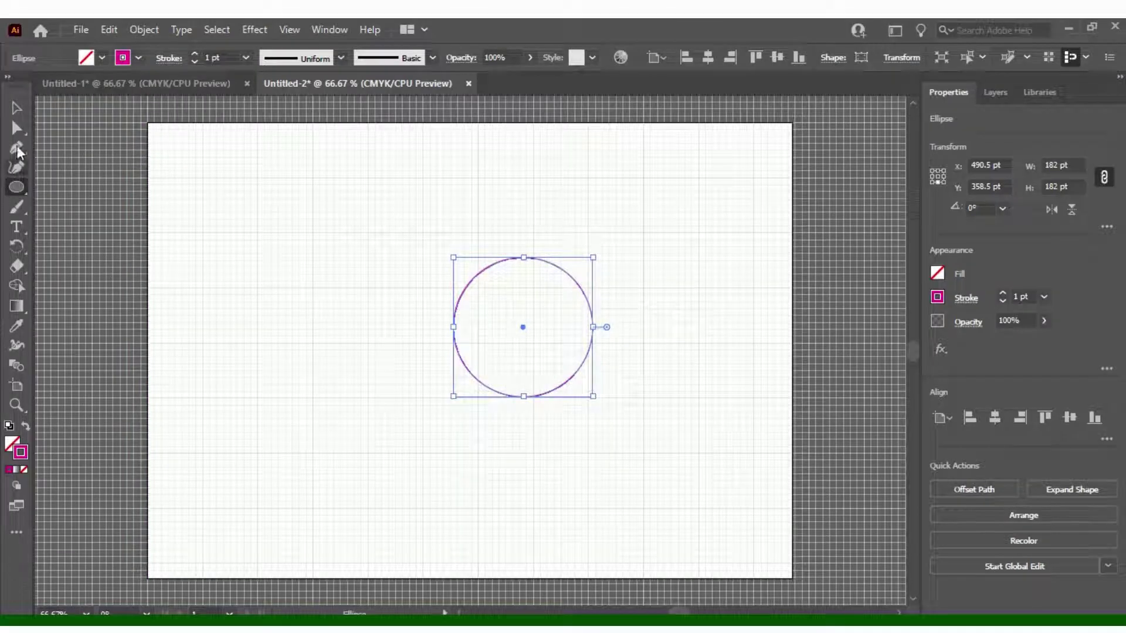
Raise the circle's top anchor and Alt-drag its handle to form a sharp teardrop point
{"action": "left_click", "coordinate": [16, 128]}
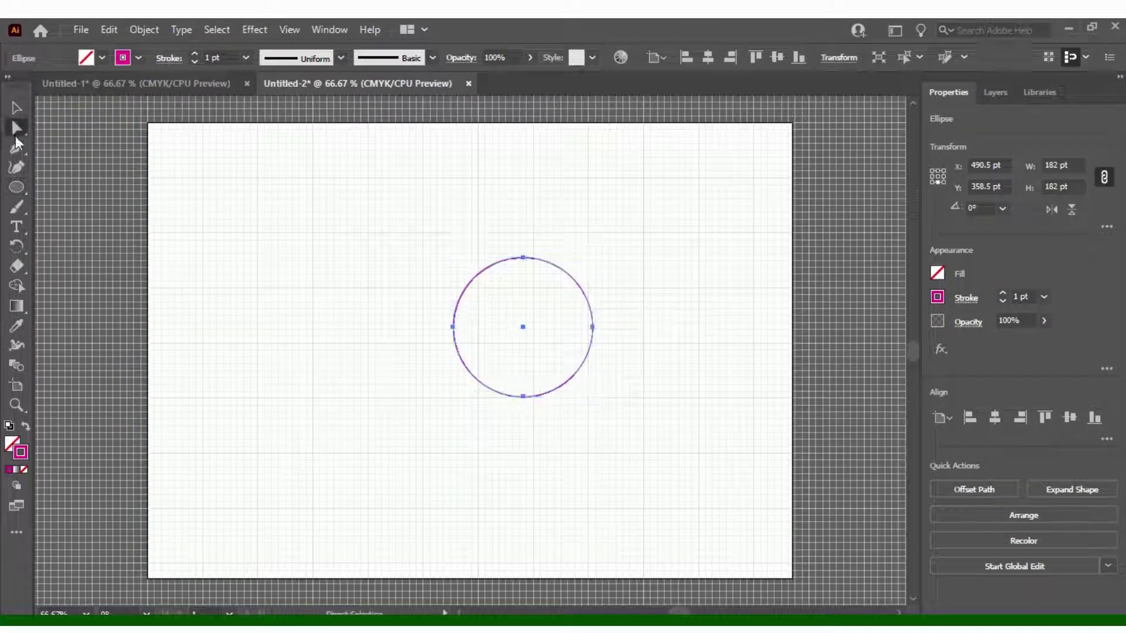
{"action": "left_click_drag", "start_coordinate": [427, 253], "coordinate": [641, 289]}
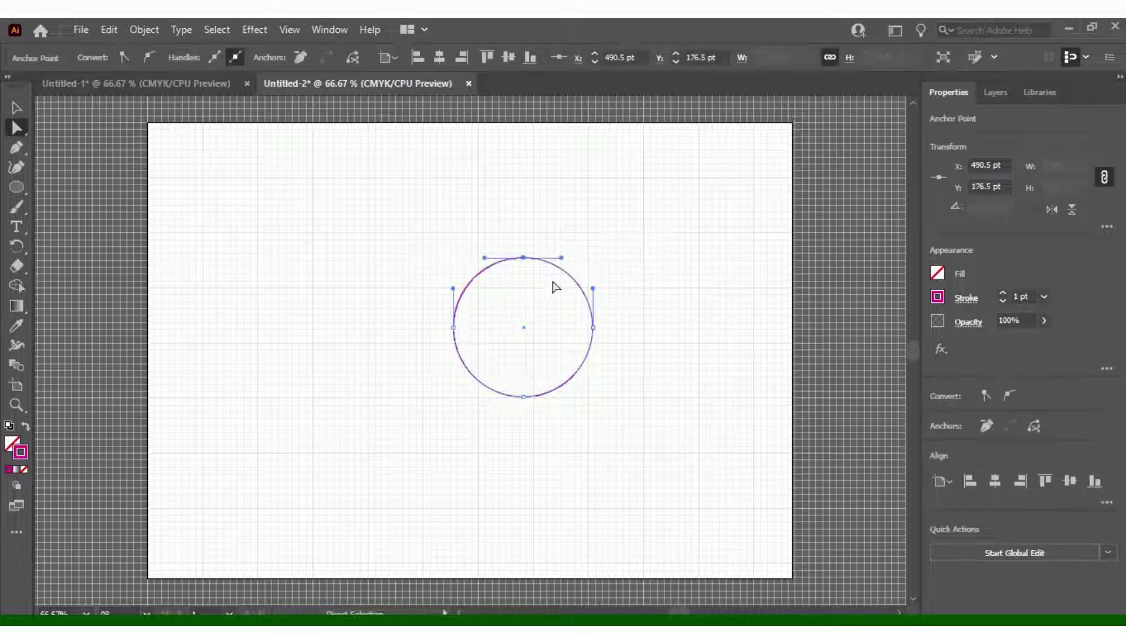
{"action": "left_click_drag", "start_coordinate": [520, 257], "coordinate": [521, 177]}
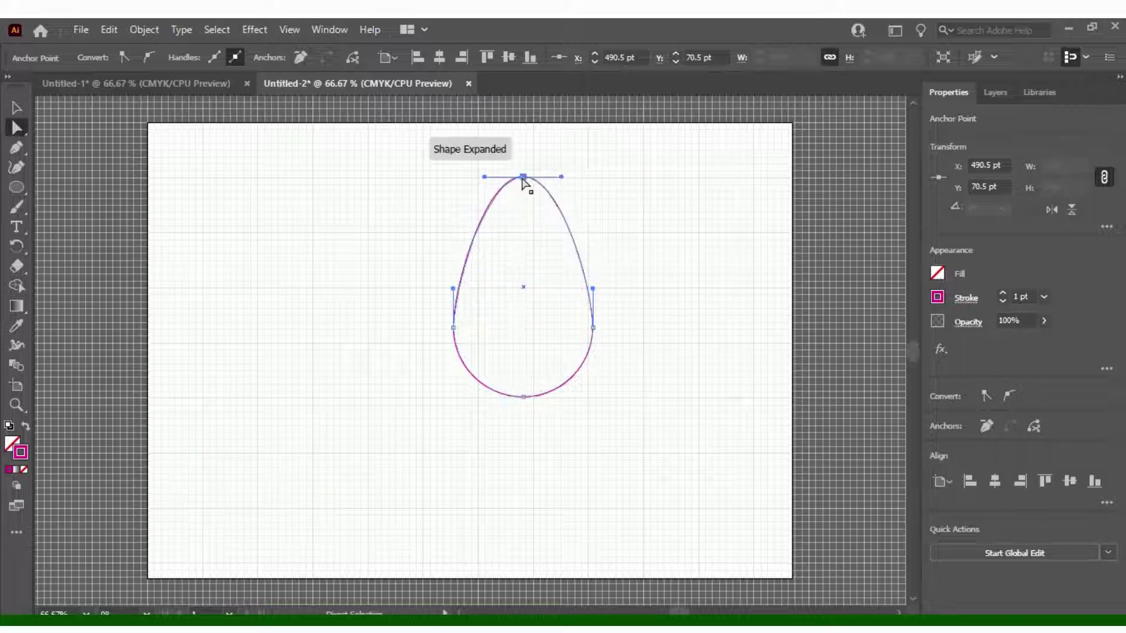
{"action": "key", "text": "alt"}
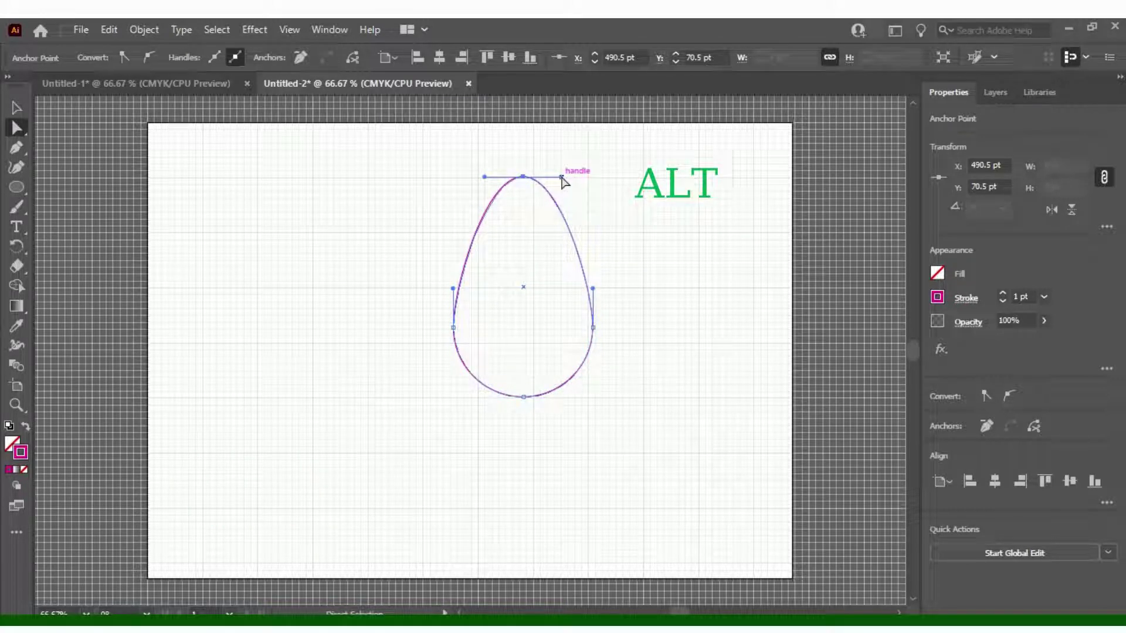
{"action": "left_click_drag", "start_coordinate": [561, 177], "coordinate": [524, 176]}
Zoom in and add anchors on the teardrop's lower left and lower right curves
{"action": "key", "text": "v"}
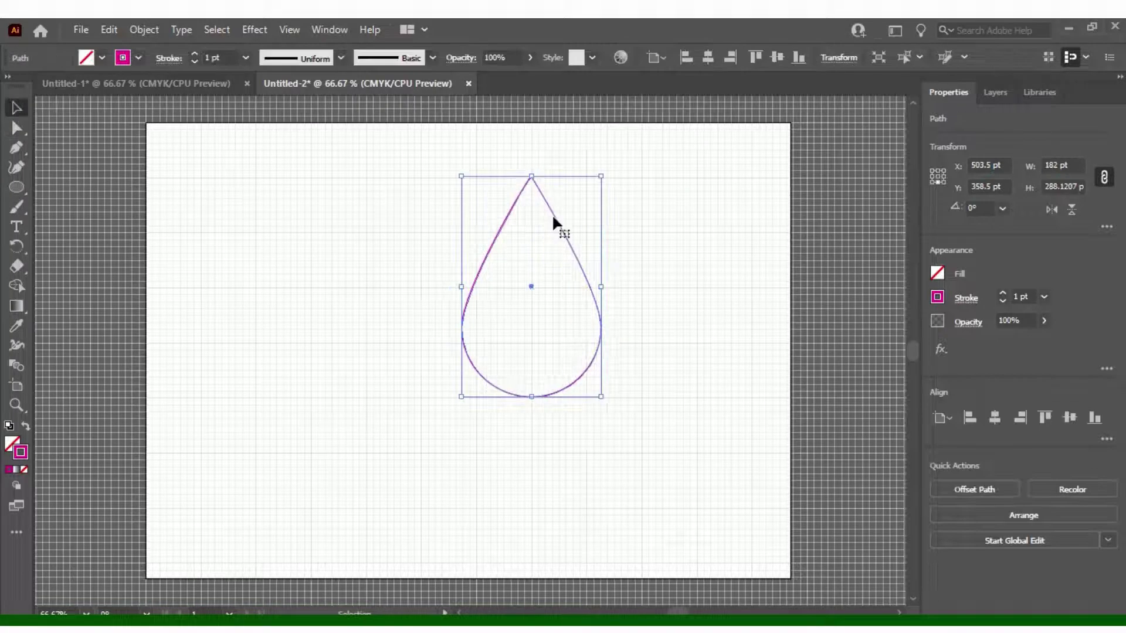
{"action": "scroll", "coordinate": [652, 384], "scroll_direction": "up", "scroll_amount": 2}
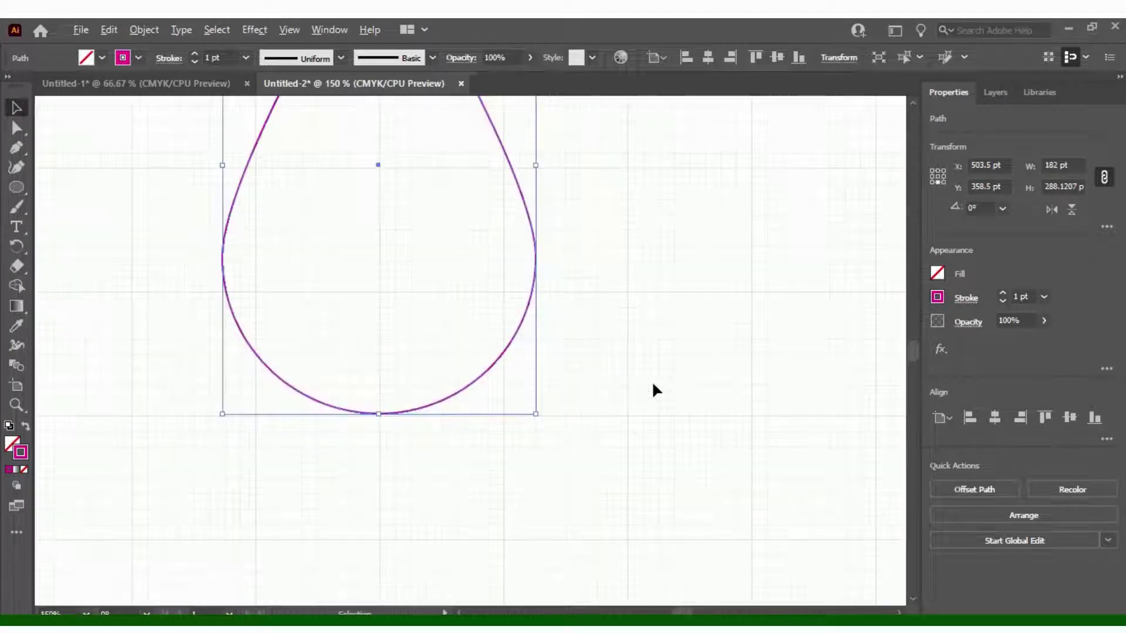
{"action": "left_click", "coordinate": [16, 129]}
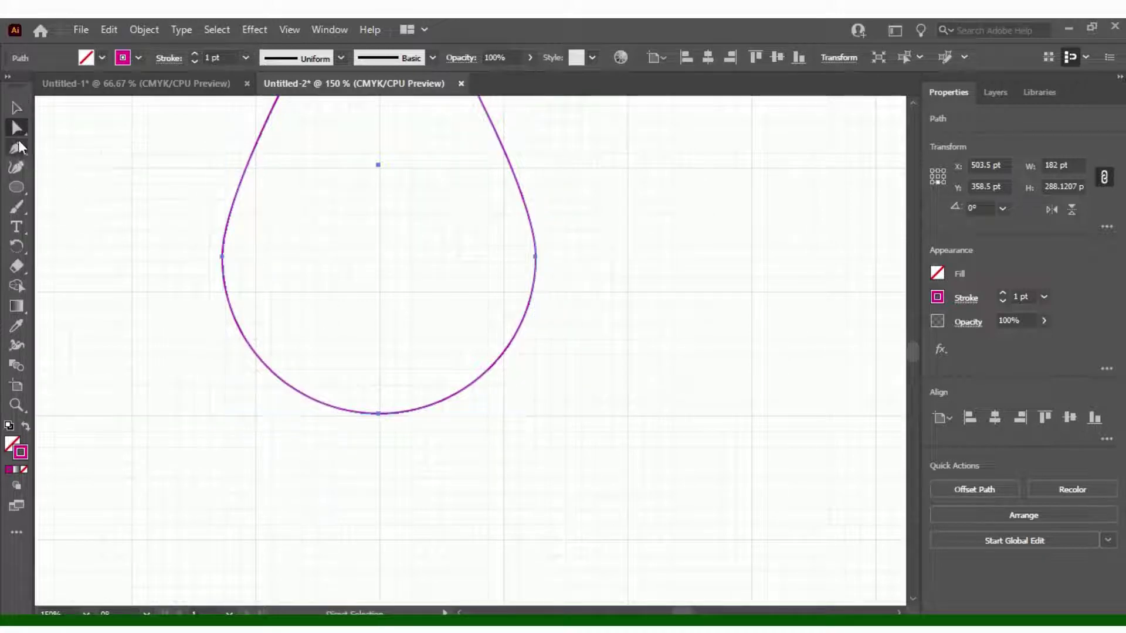
{"action": "left_click", "coordinate": [291, 386]}
{"action": "left_click", "coordinate": [471, 382]}
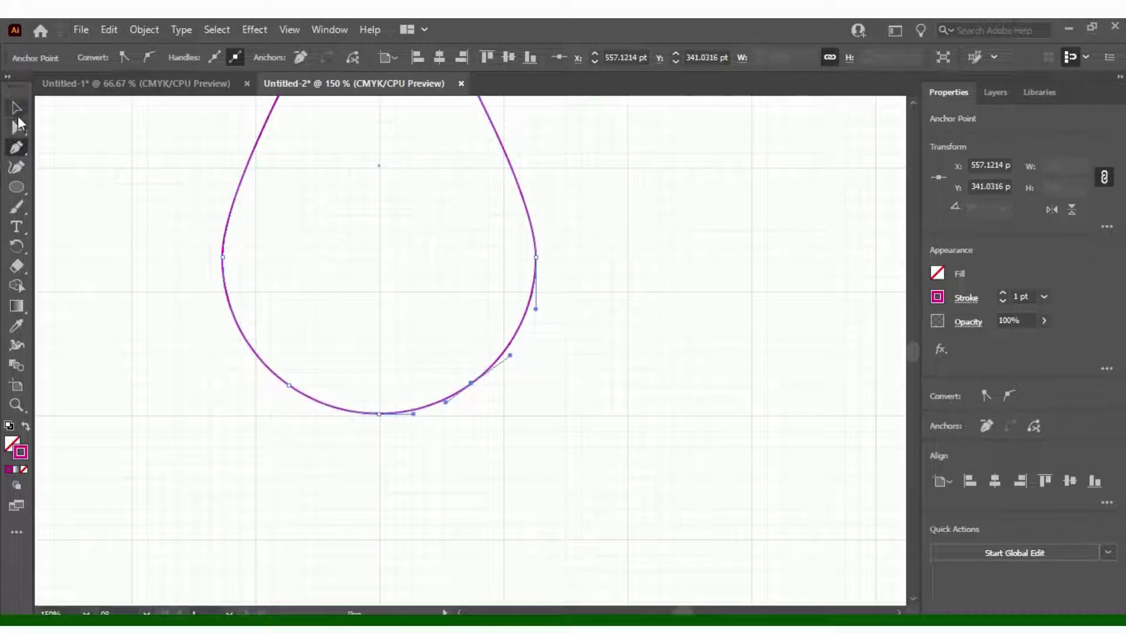
Select the teardrop's bottom anchor and delete it to open the path
{"action": "left_click", "coordinate": [17, 129]}
{"action": "left_click", "coordinate": [17, 108]}
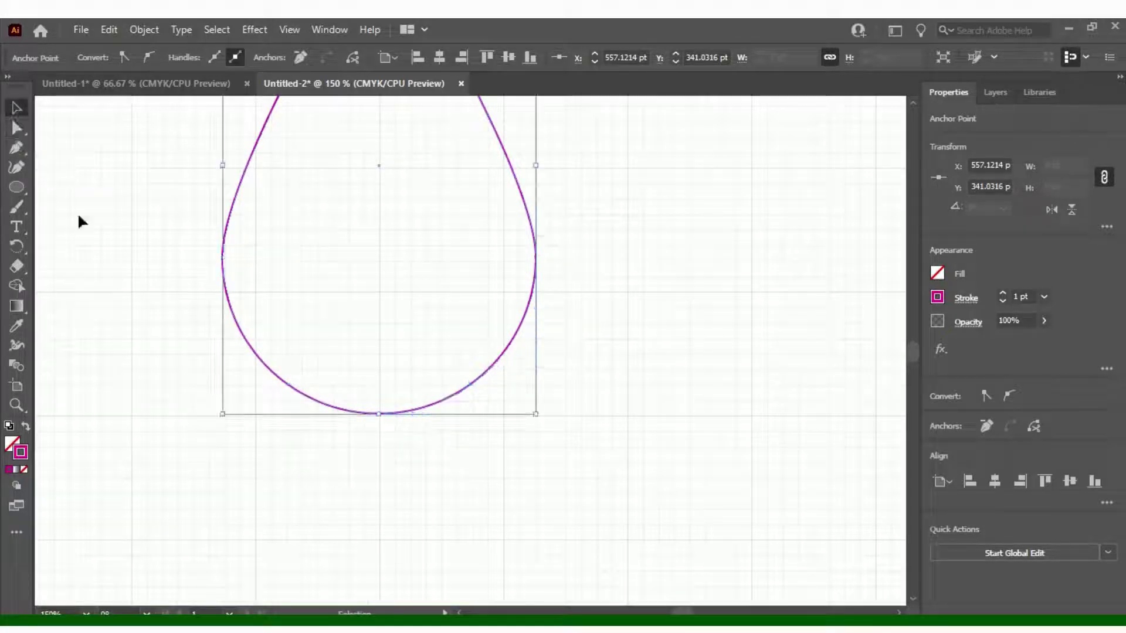
{"action": "left_click", "coordinate": [19, 135]}
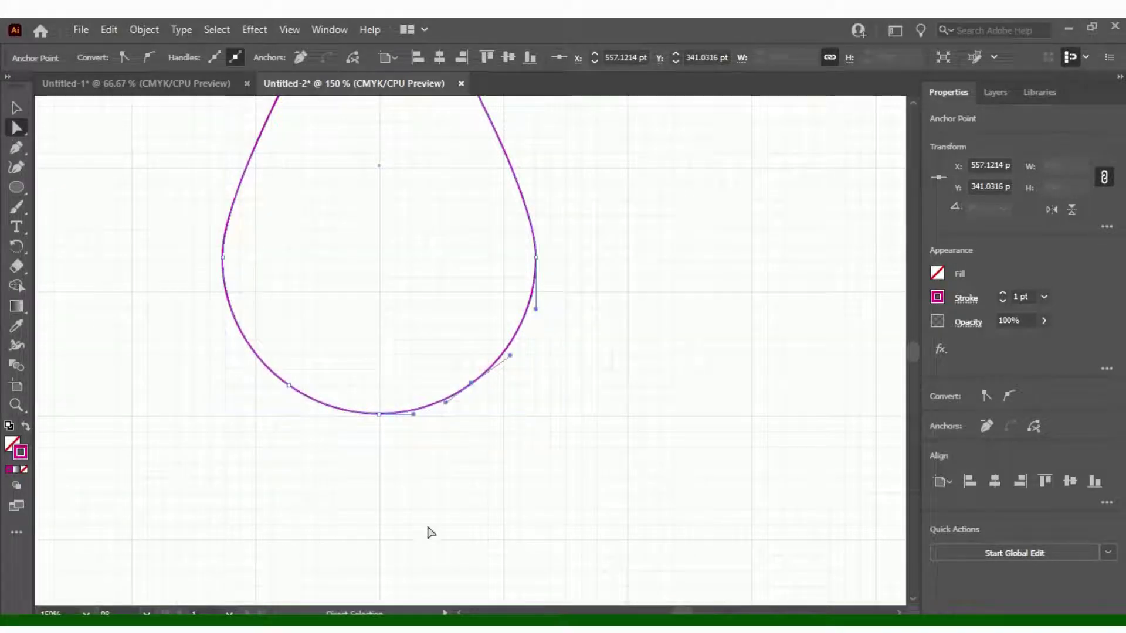
{"action": "left_click", "coordinate": [379, 415]}
{"action": "key", "text": "Delete"}
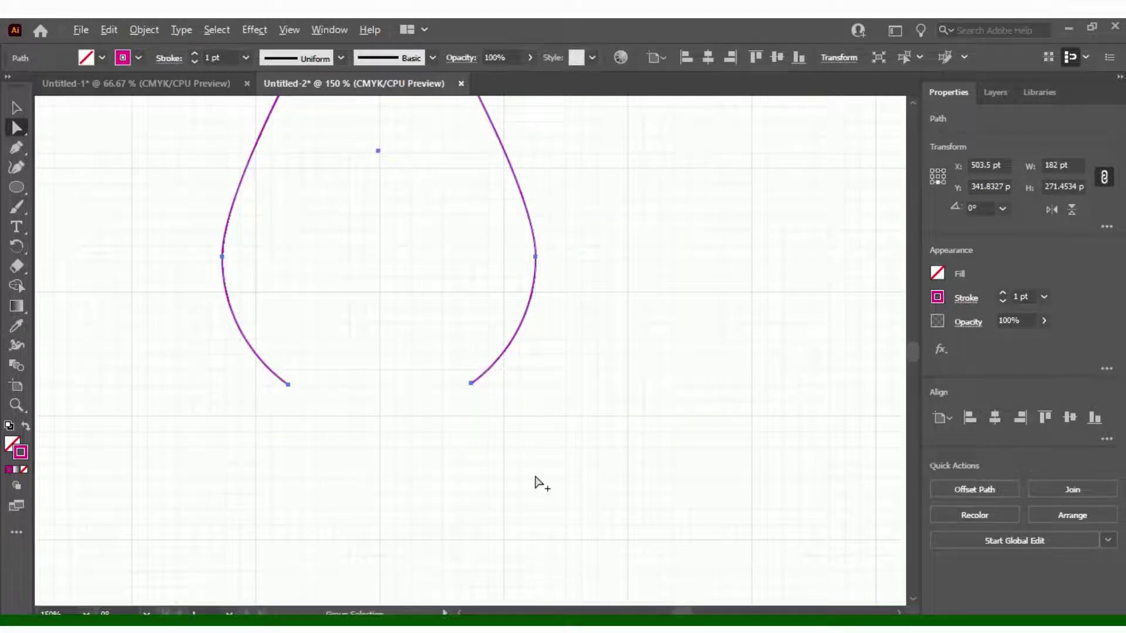
{"action": "scroll", "coordinate": [536, 475], "scroll_direction": "down", "scroll_amount": 2, "text": "alt"}
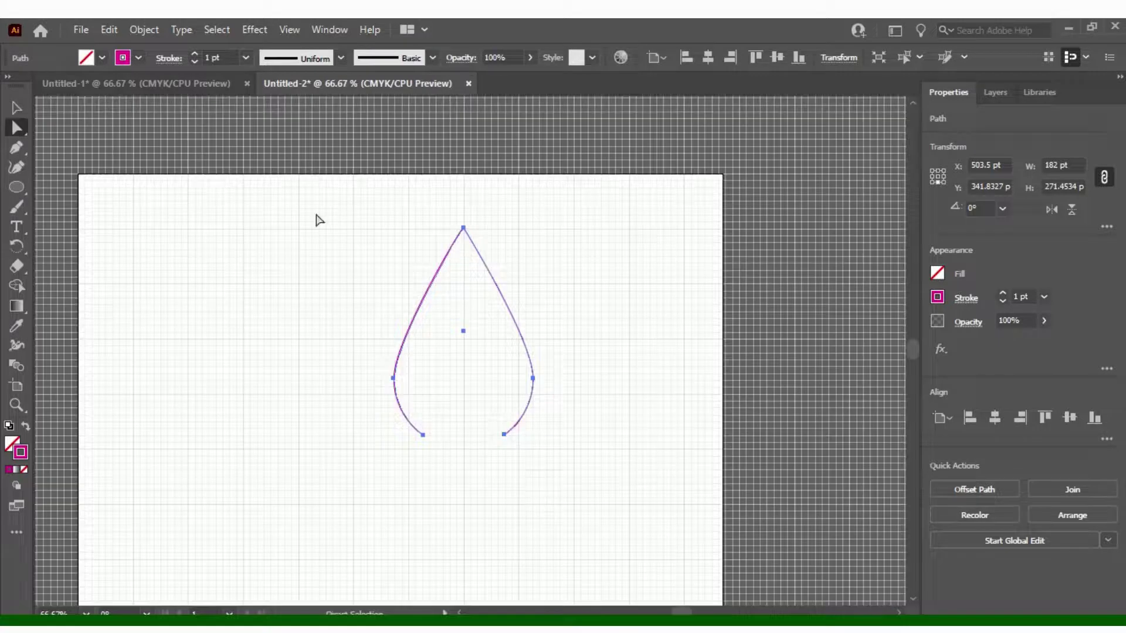
Give the petal a 10 pt stroke with a tapered width profile
{"action": "left_click", "coordinate": [244, 54]}
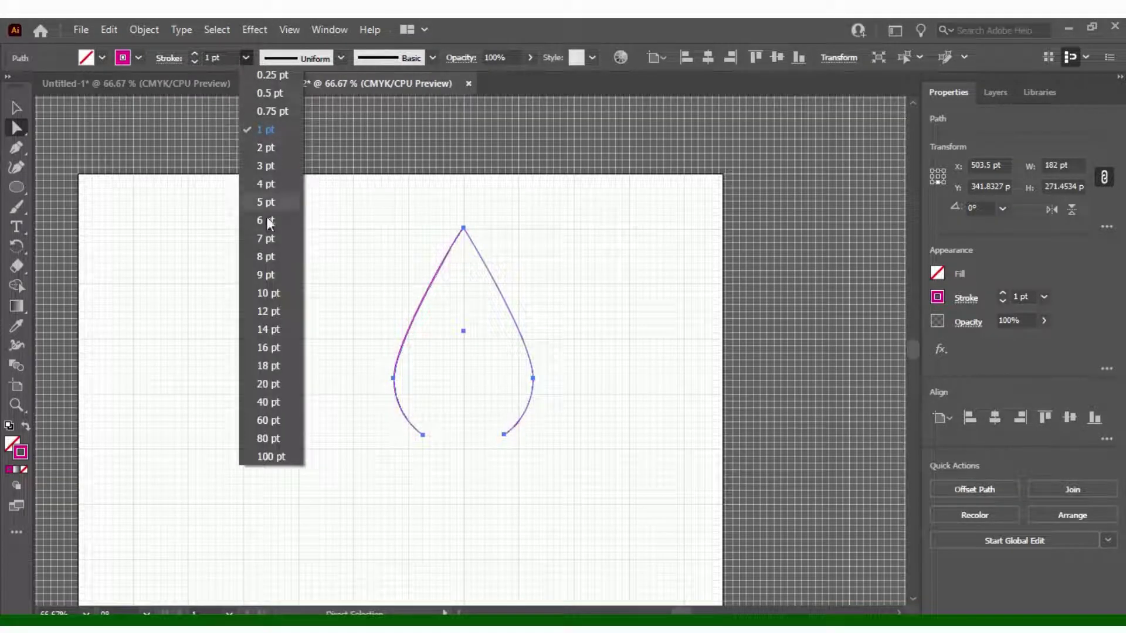
{"action": "left_click", "coordinate": [259, 284]}
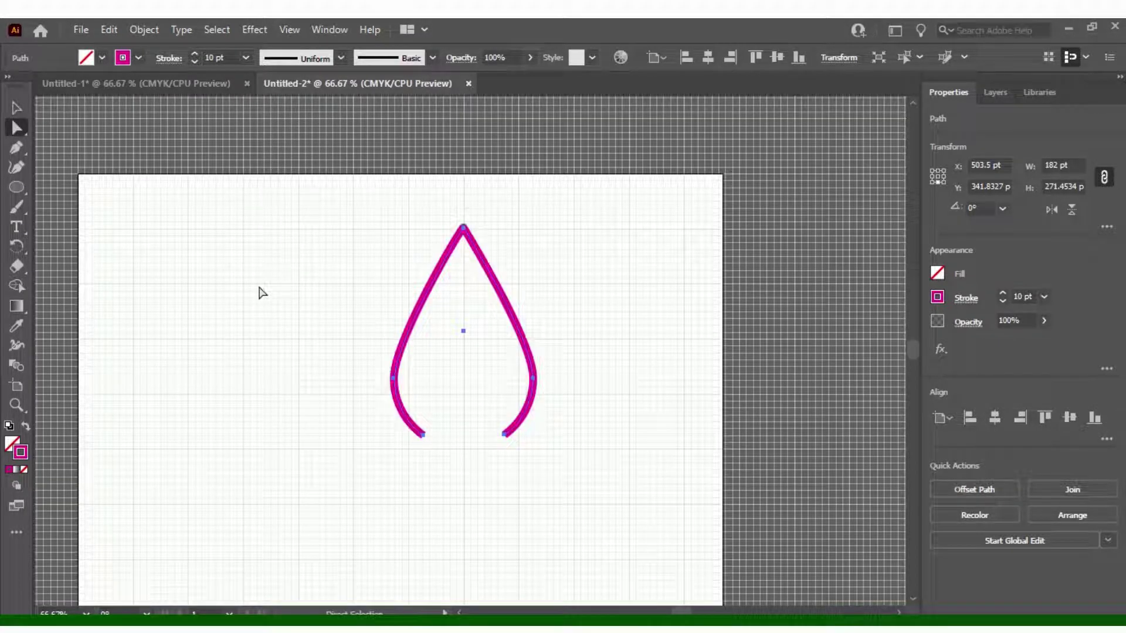
{"action": "left_click", "coordinate": [343, 61]}
{"action": "left_click", "coordinate": [297, 118]}
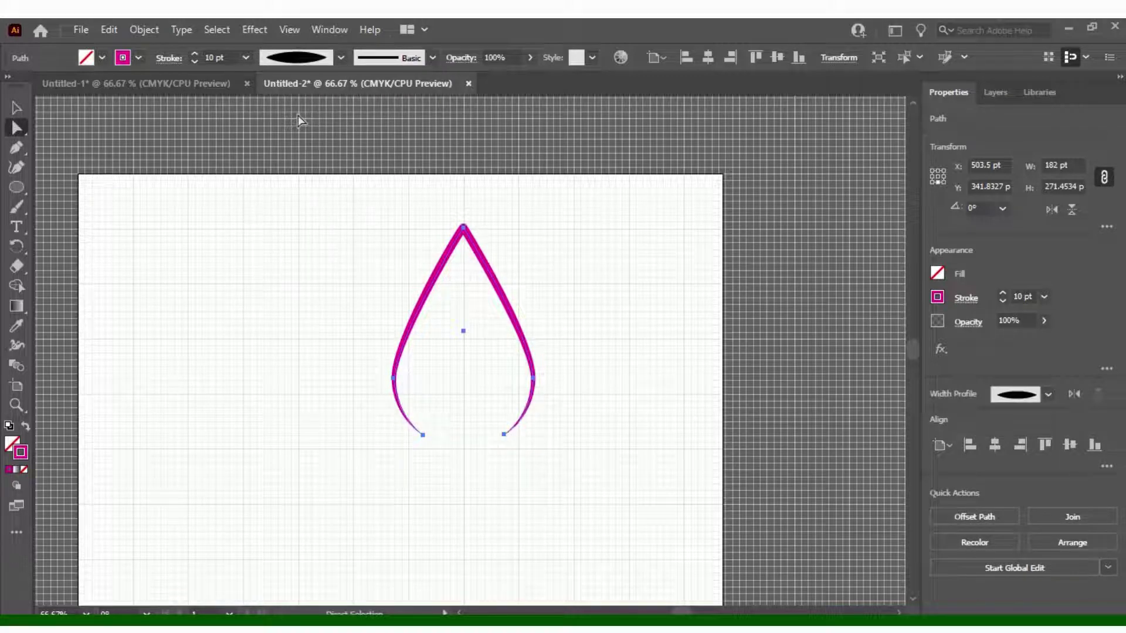
Shrink and reposition the petal, then raise its stroke weight to 14 pt
{"action": "left_click", "coordinate": [18, 108]}
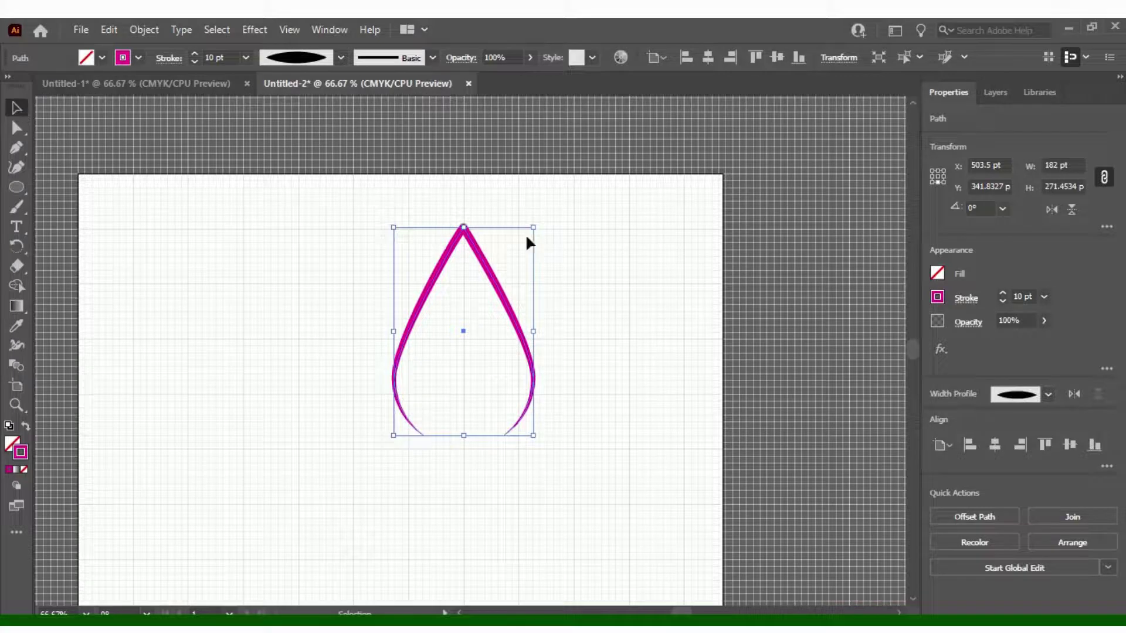
{"action": "left_click_drag", "start_coordinate": [533, 227], "coordinate": [501, 275]}
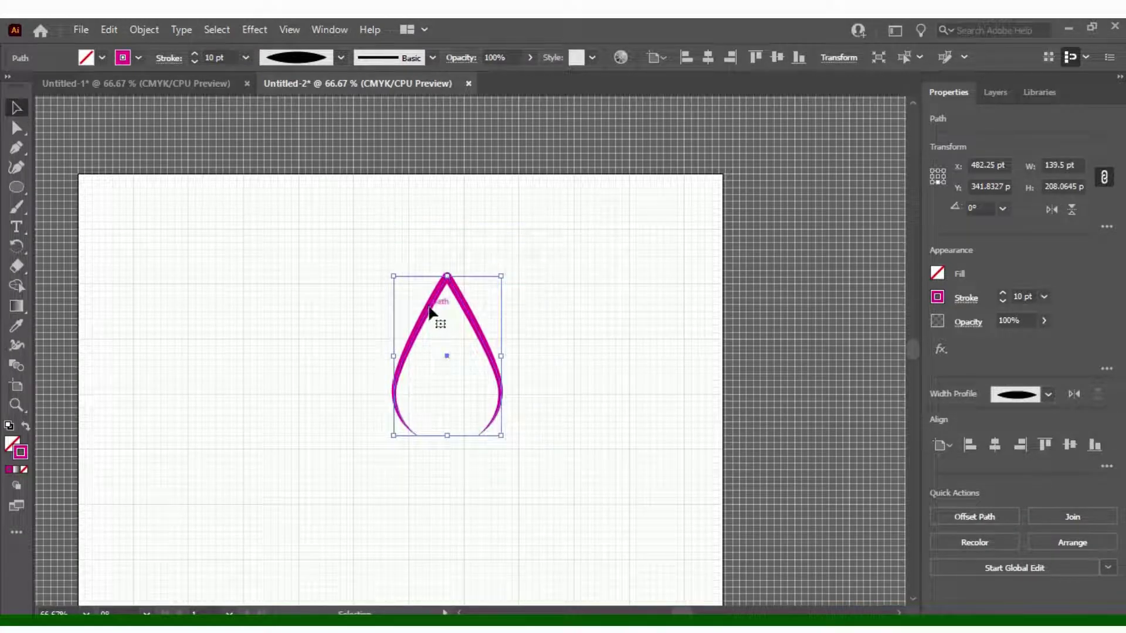
{"action": "left_click_drag", "start_coordinate": [432, 319], "coordinate": [393, 263]}
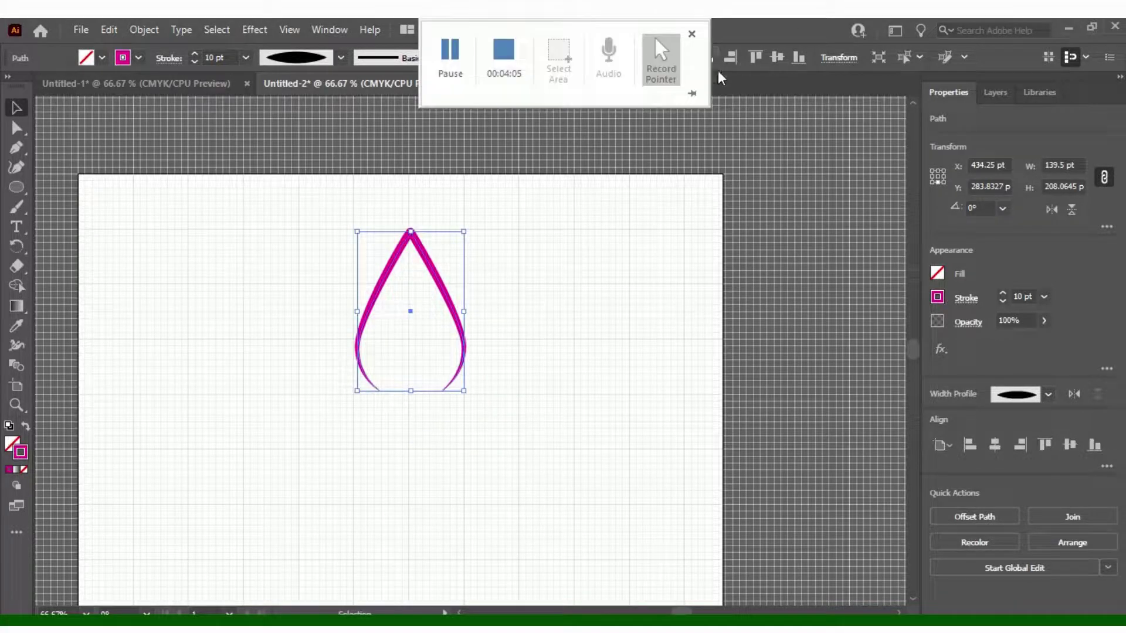
{"action": "key", "text": "Left"}
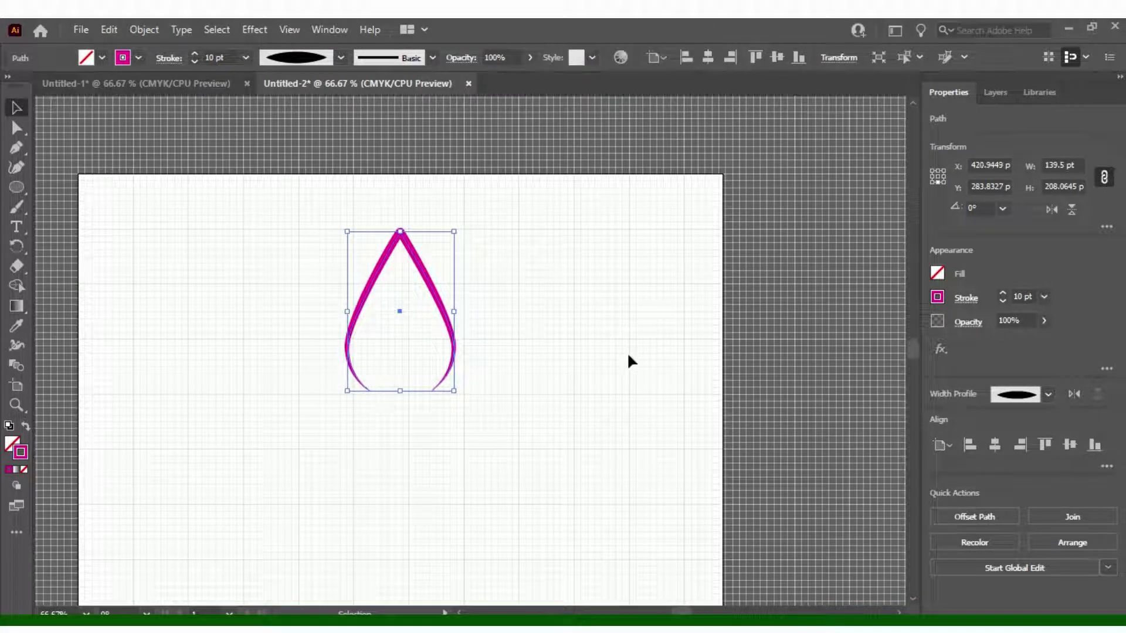
{"action": "left_click", "coordinate": [246, 58]}
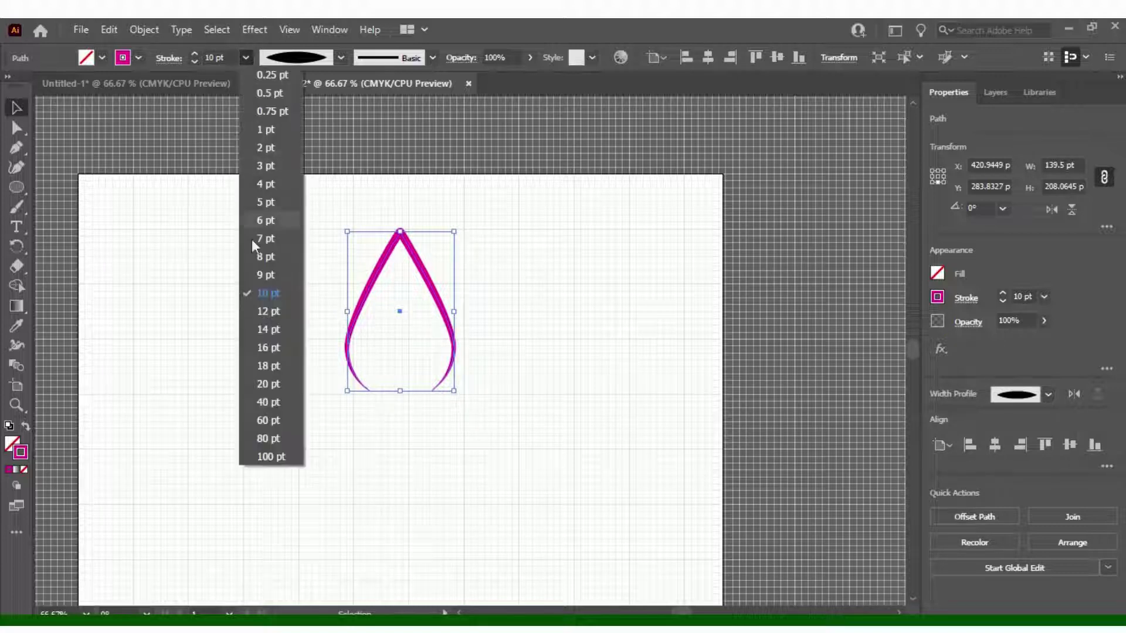
{"action": "left_click", "coordinate": [265, 330]}
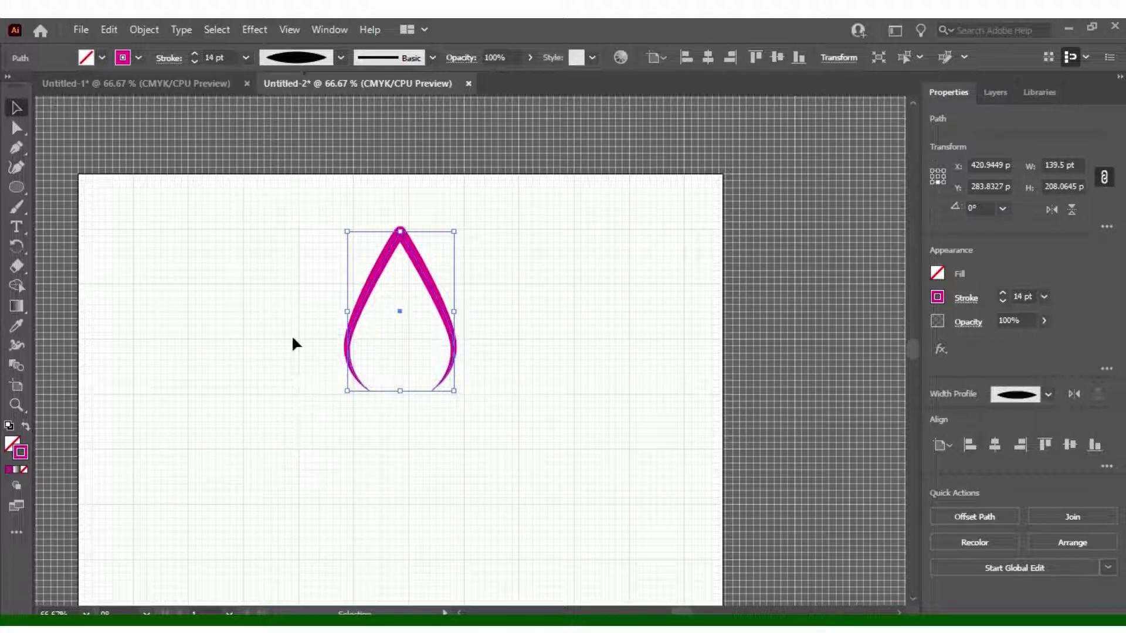
{"action": "left_click", "coordinate": [528, 231]}
Make a 30° rotated petal copy around a pivot below it, repeated twice with Ctrl+D
{"action": "key", "text": "r"}
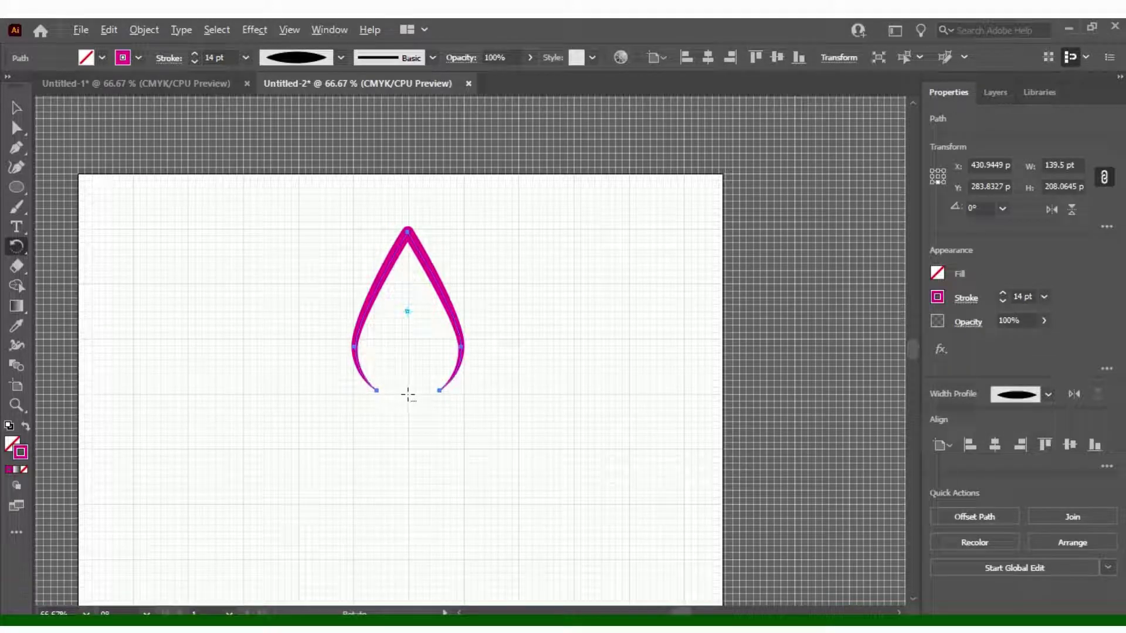
{"action": "left_click", "coordinate": [409, 394], "text": "alt"}
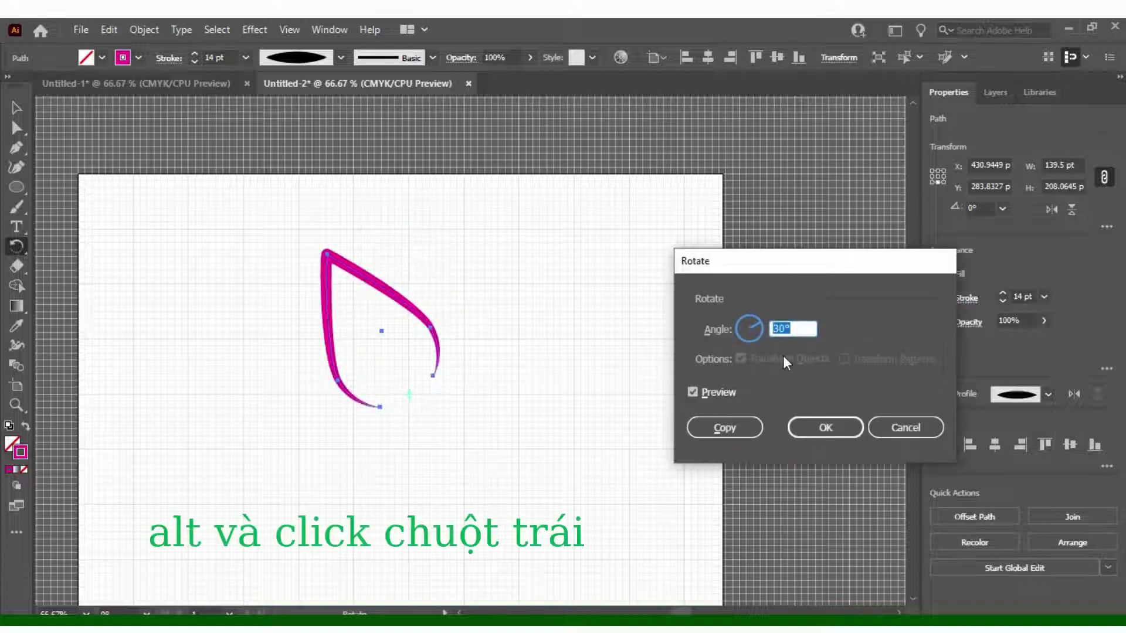
{"action": "left_click", "coordinate": [733, 427]}
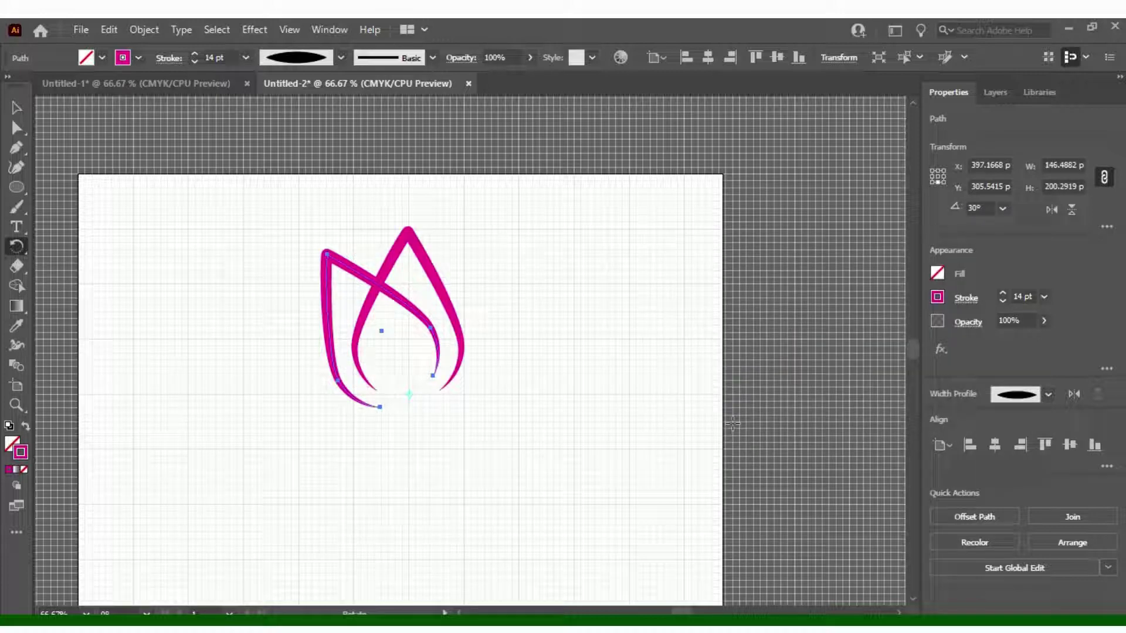
{"action": "key", "text": "ctrl"}
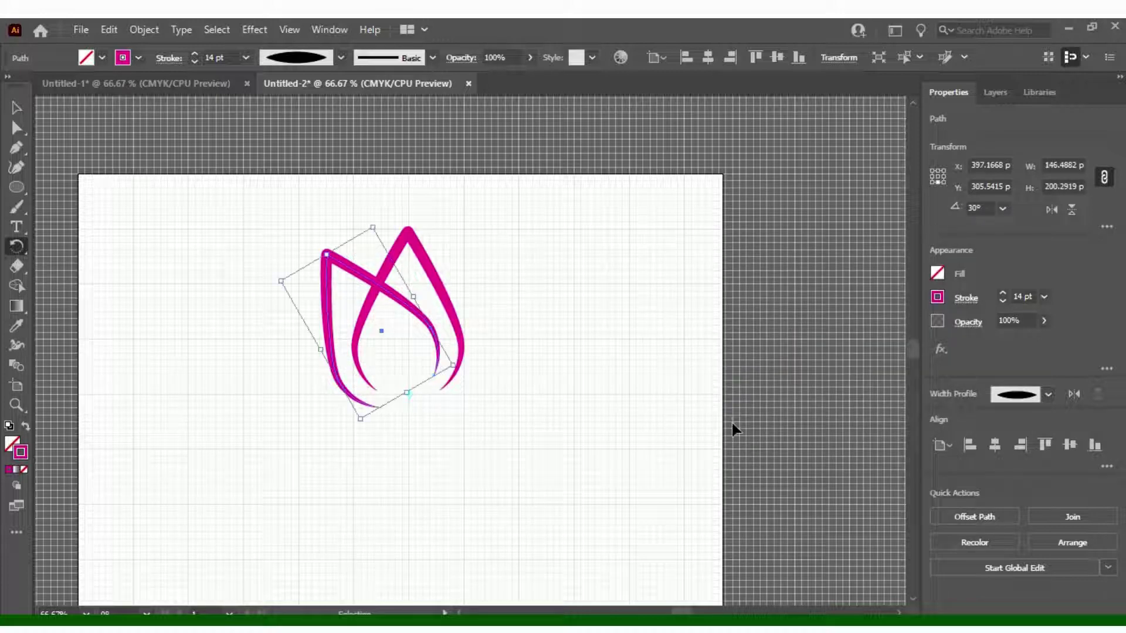
{"action": "key", "text": "ctrl+d"}
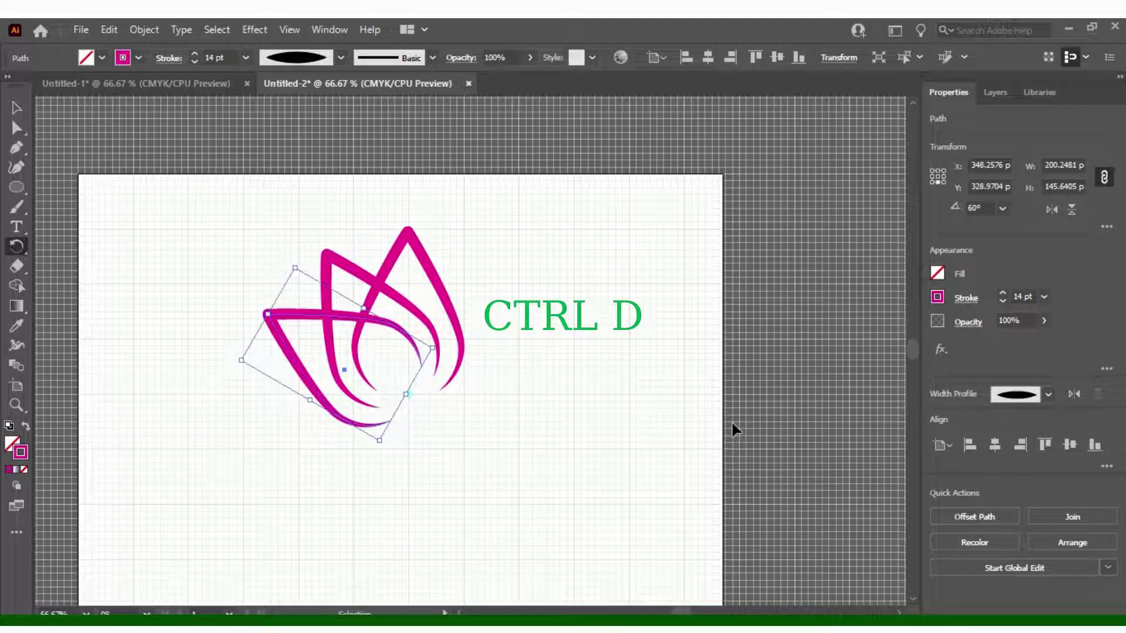
{"action": "key", "text": "ctrl+d"}
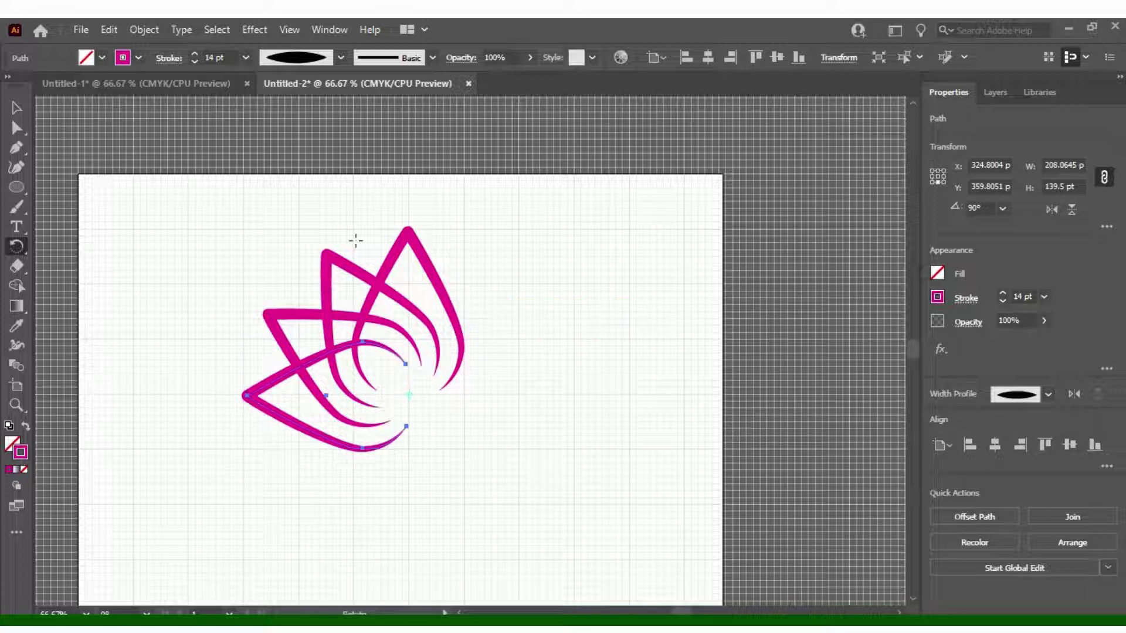
Make -30° rotated copies of the upright petal around the same pivot, repeated with Ctrl+D
{"action": "left_click", "coordinate": [16, 107]}
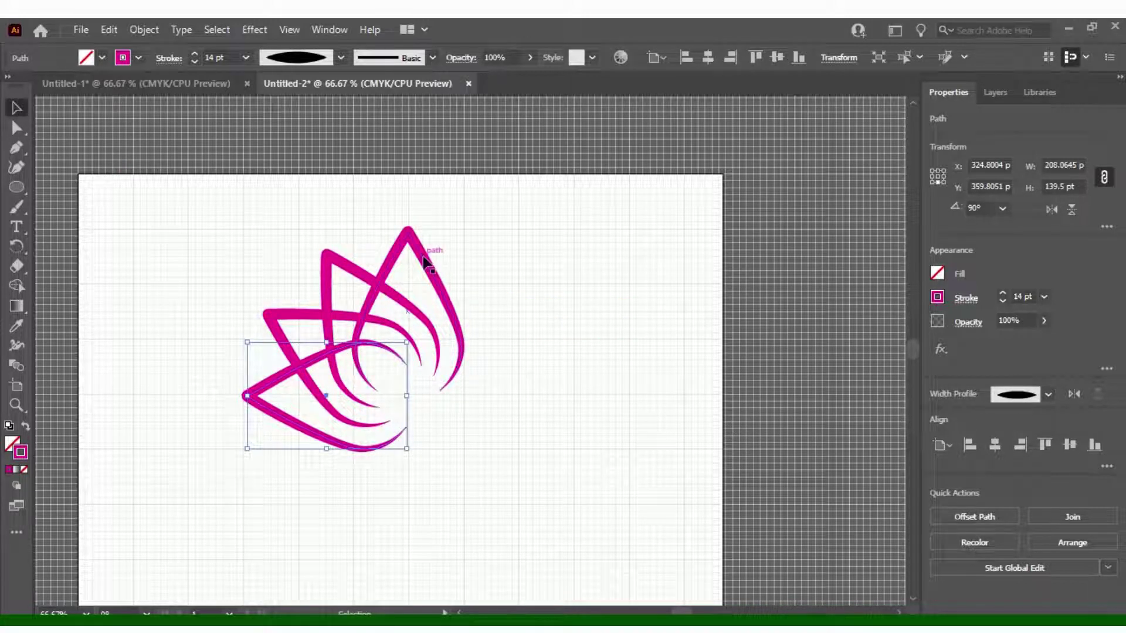
{"action": "left_click", "coordinate": [425, 262]}
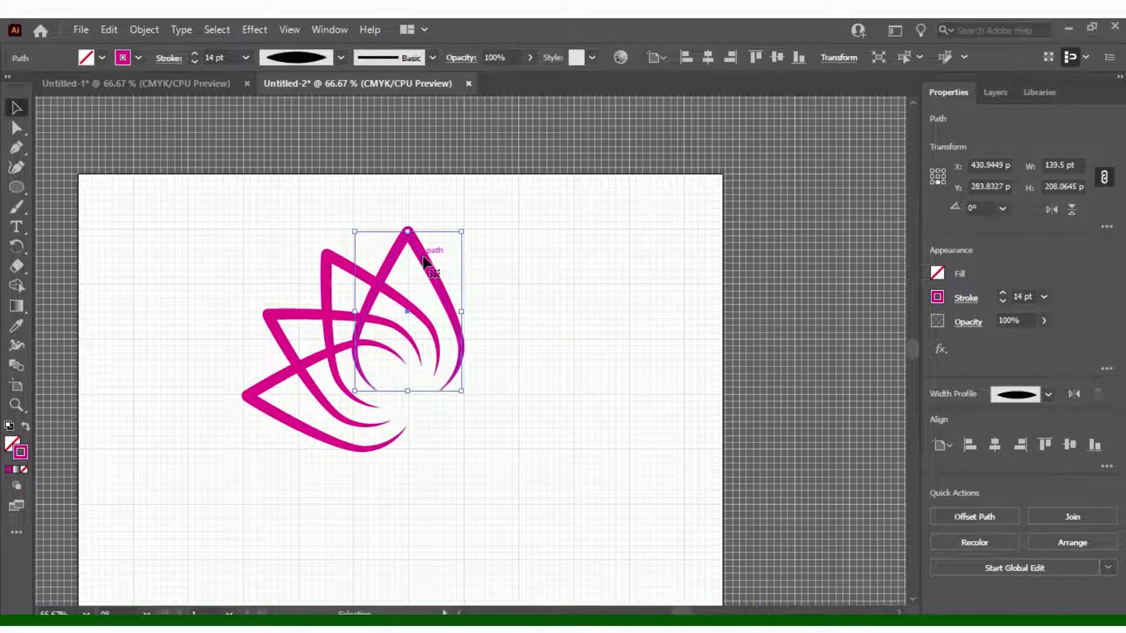
{"action": "right_click", "coordinate": [425, 262]}
{"action": "key", "text": "r"}
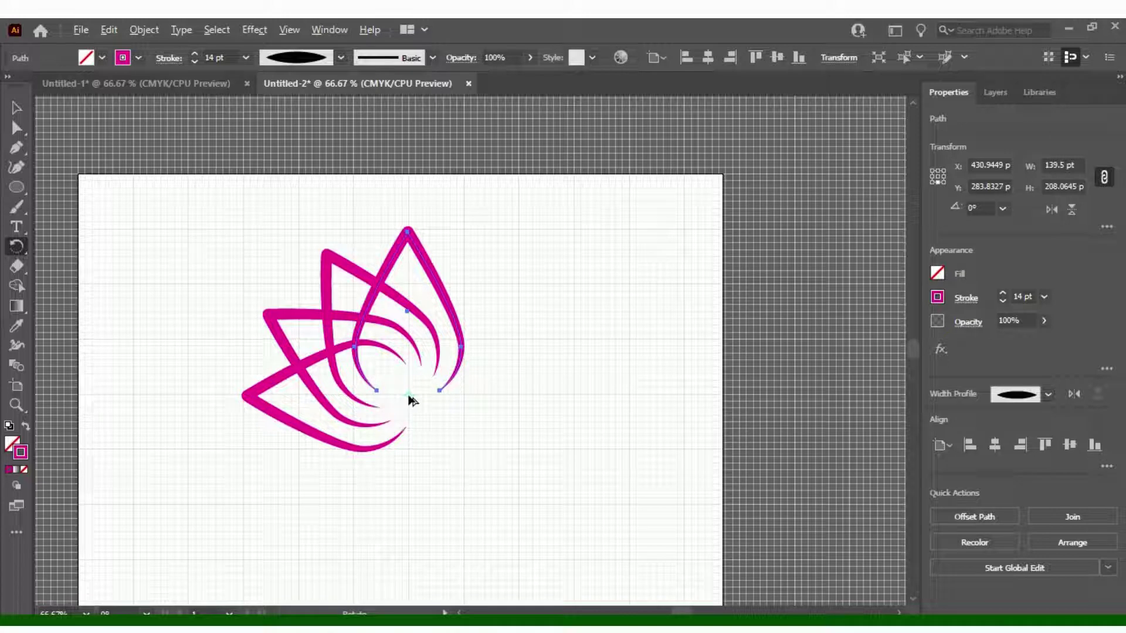
{"action": "left_click", "coordinate": [409, 396], "text": "alt"}
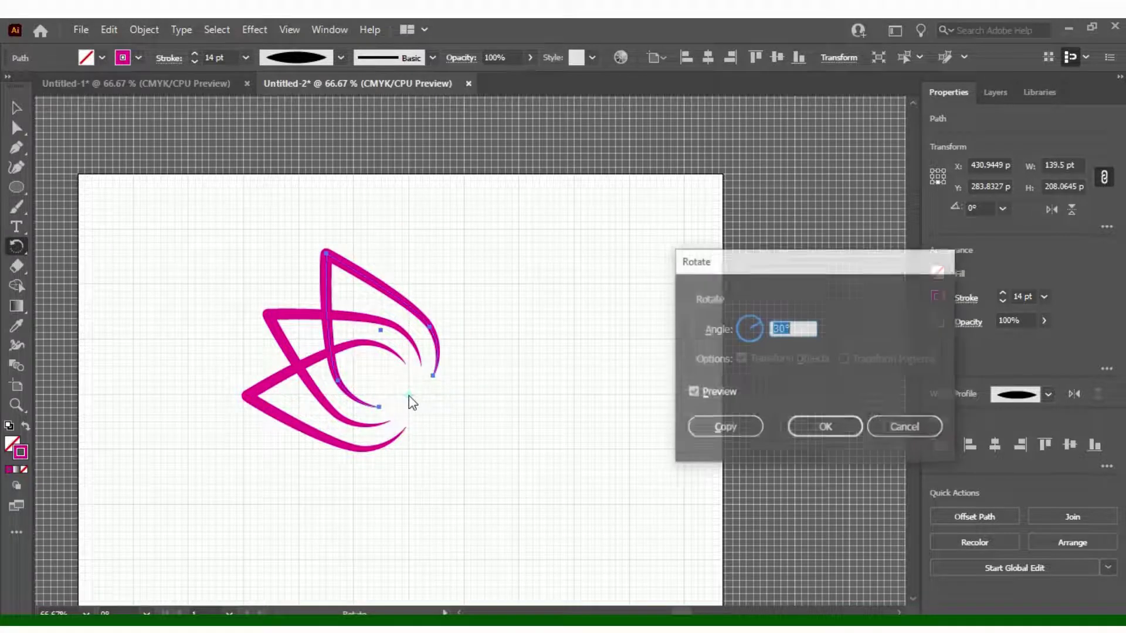
{"action": "left_click", "coordinate": [771, 333]}
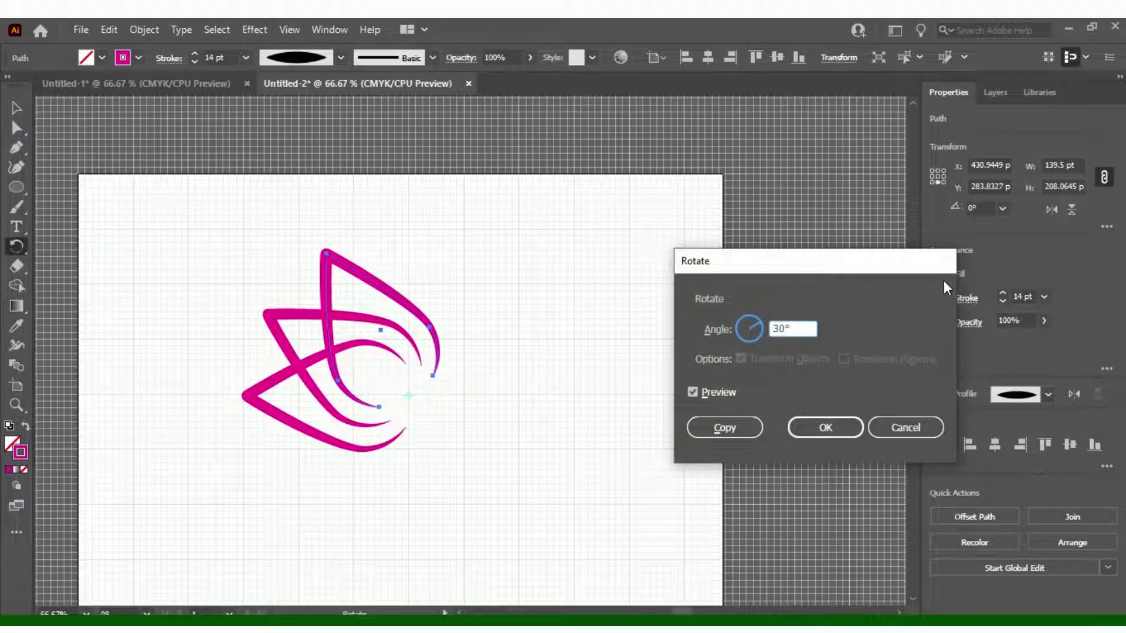
{"action": "type", "text": "-"}
{"action": "left_click", "coordinate": [701, 395]}
{"action": "left_click", "coordinate": [700, 395]}
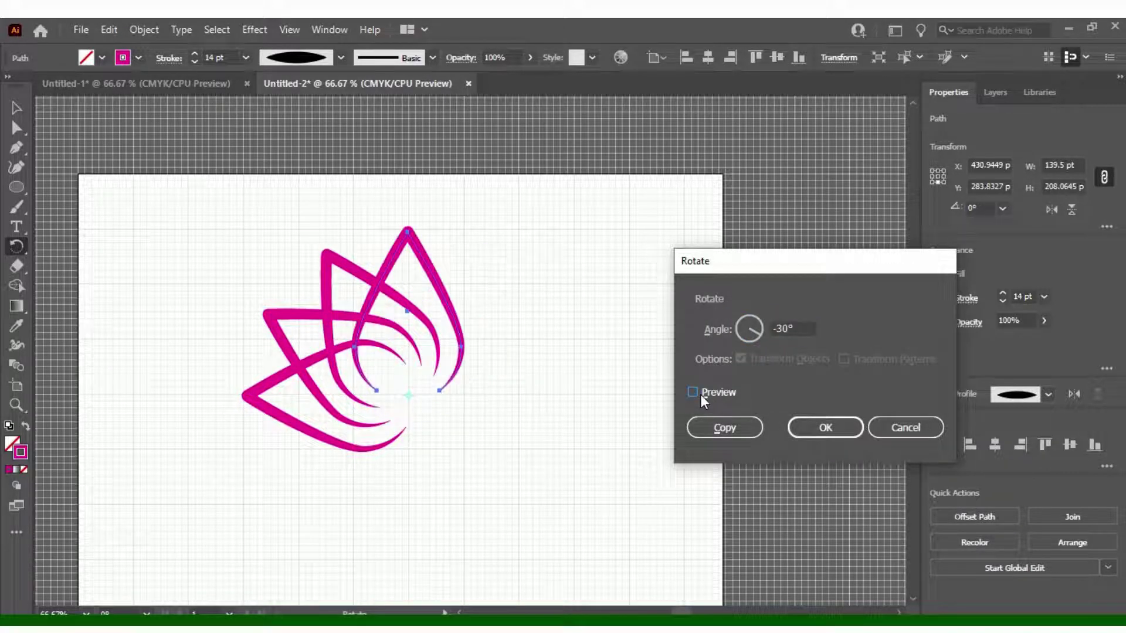
{"action": "left_click", "coordinate": [707, 423]}
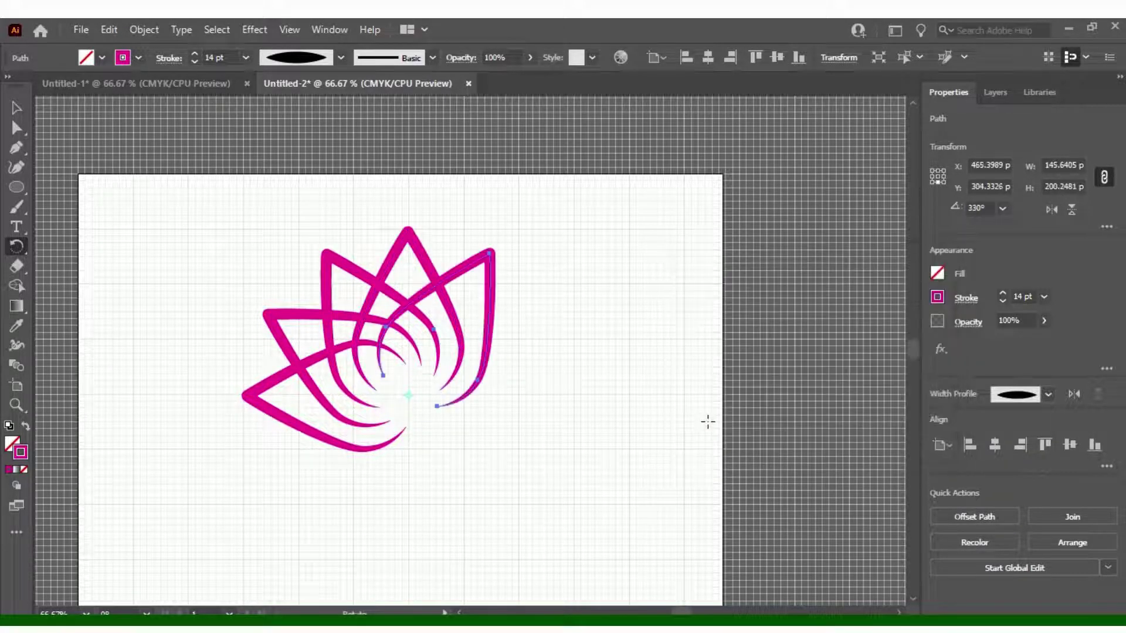
{"action": "key", "text": "ctrl+d"}
{"action": "key", "text": "ctrl+d"}
{"action": "key", "text": "ctrl+d"}
{"action": "key", "text": "ctrl+d"}
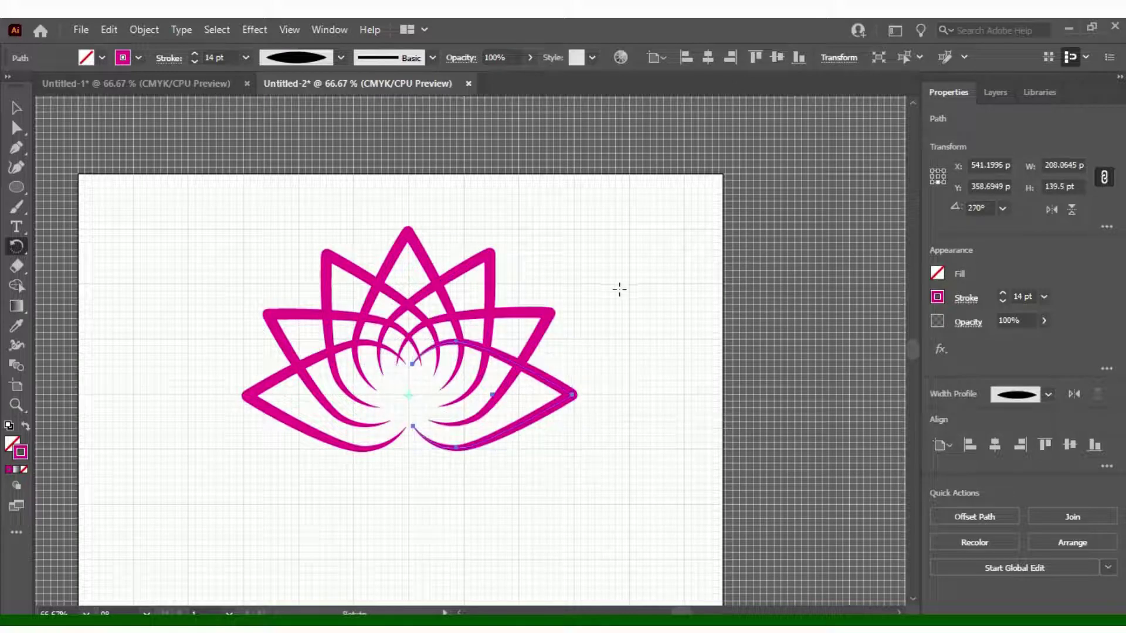
Pull the top petal's tip higher with Direct Selection
{"action": "left_click", "coordinate": [21, 105]}
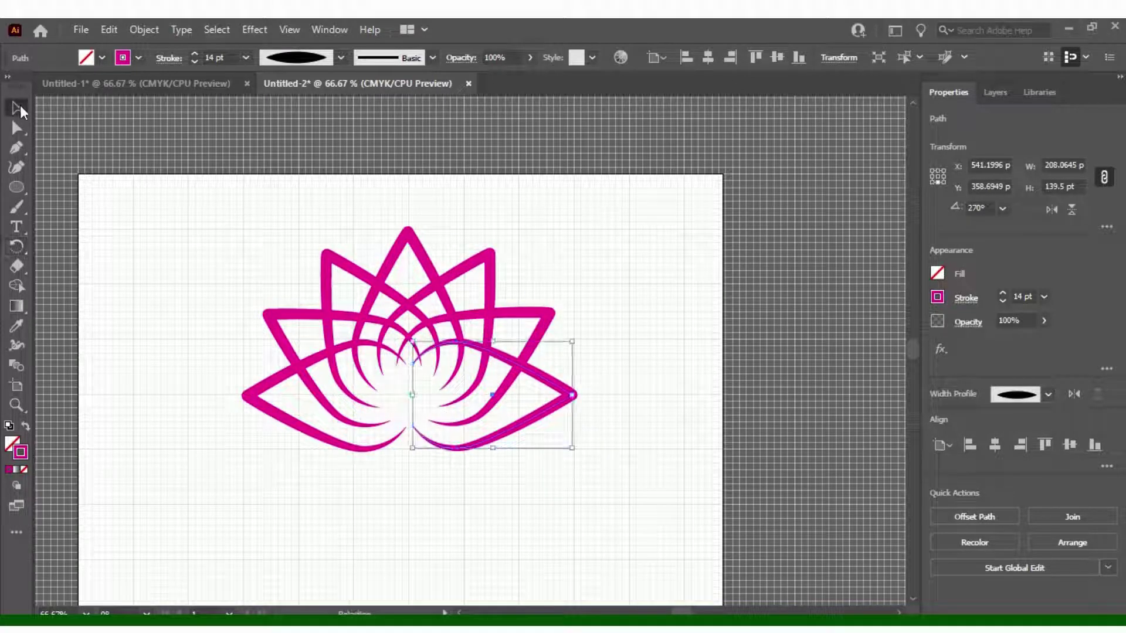
{"action": "left_click", "coordinate": [419, 249]}
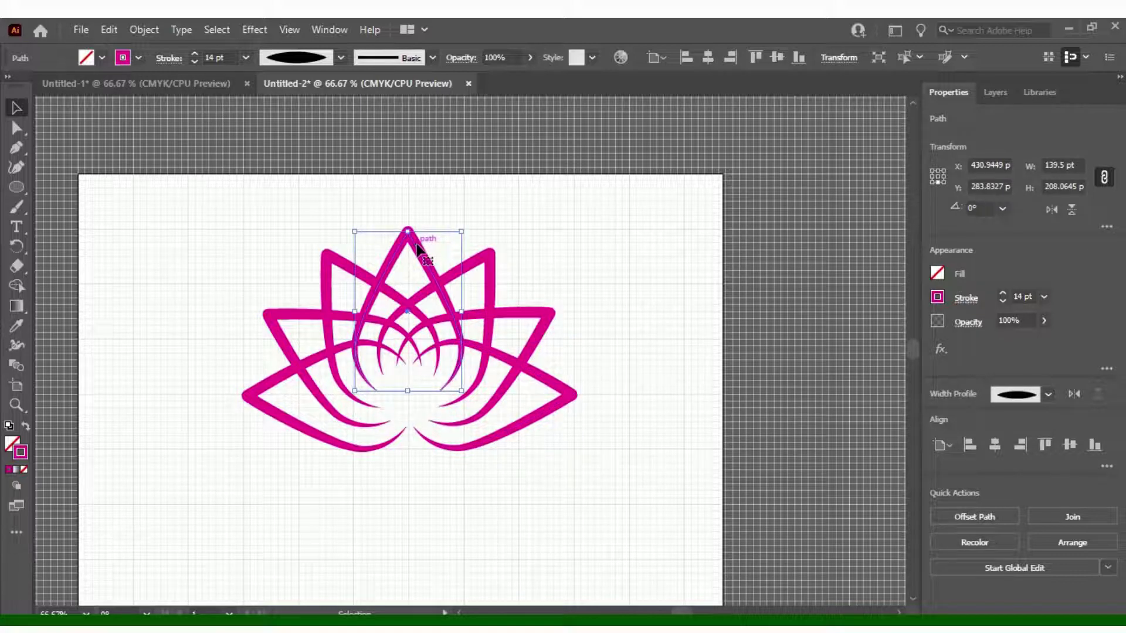
{"action": "key", "text": "a"}
{"action": "left_click_drag", "start_coordinate": [408, 231], "coordinate": [410, 205]}
Draw a small 20 pt circle at the lower left of the artboard
{"action": "key", "text": "ctrl+shift+a"}
{"action": "key", "text": "l"}
{"action": "left_click_drag", "start_coordinate": [148, 430], "coordinate": [157, 438]}
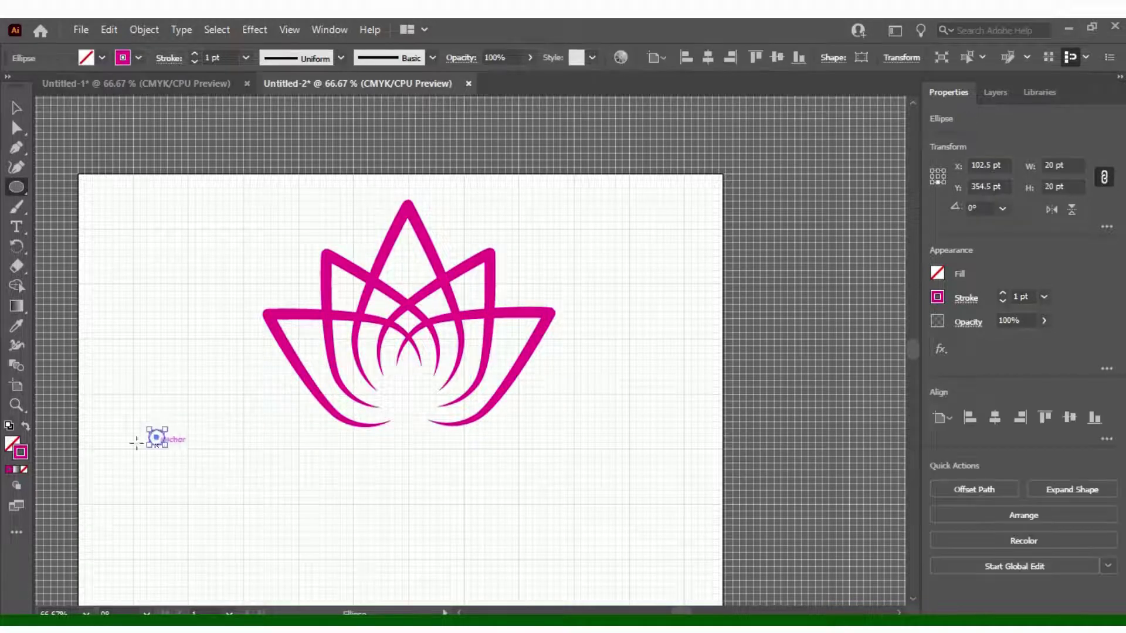
Fill the small circle with magenta and place it and copies on the petal tips
{"action": "left_click", "coordinate": [100, 61]}
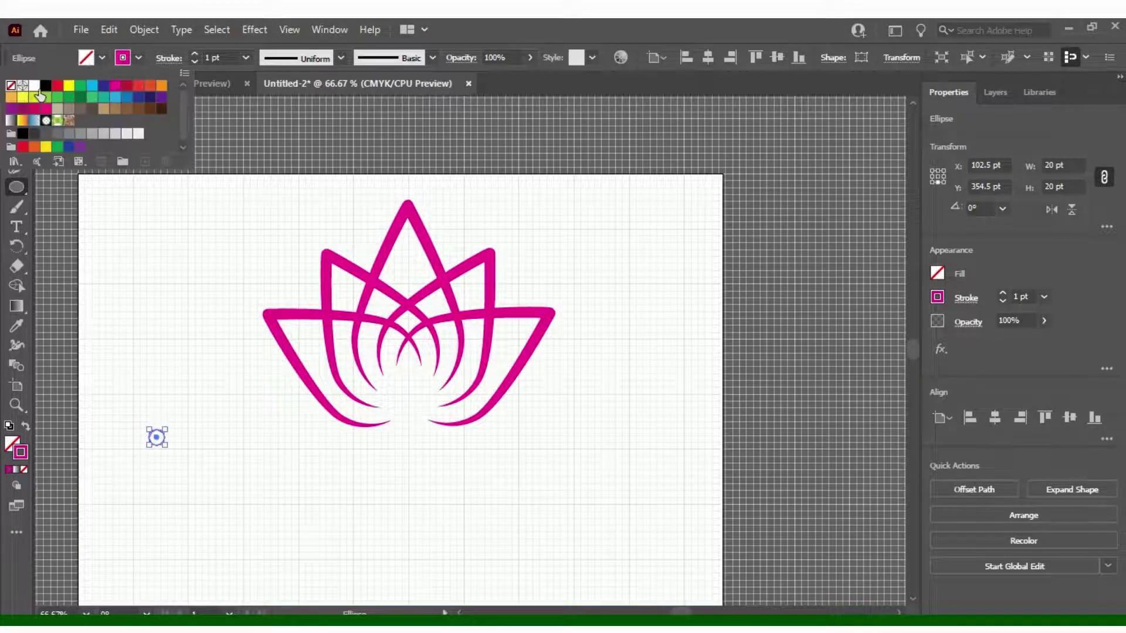
{"action": "left_click", "coordinate": [115, 86]}
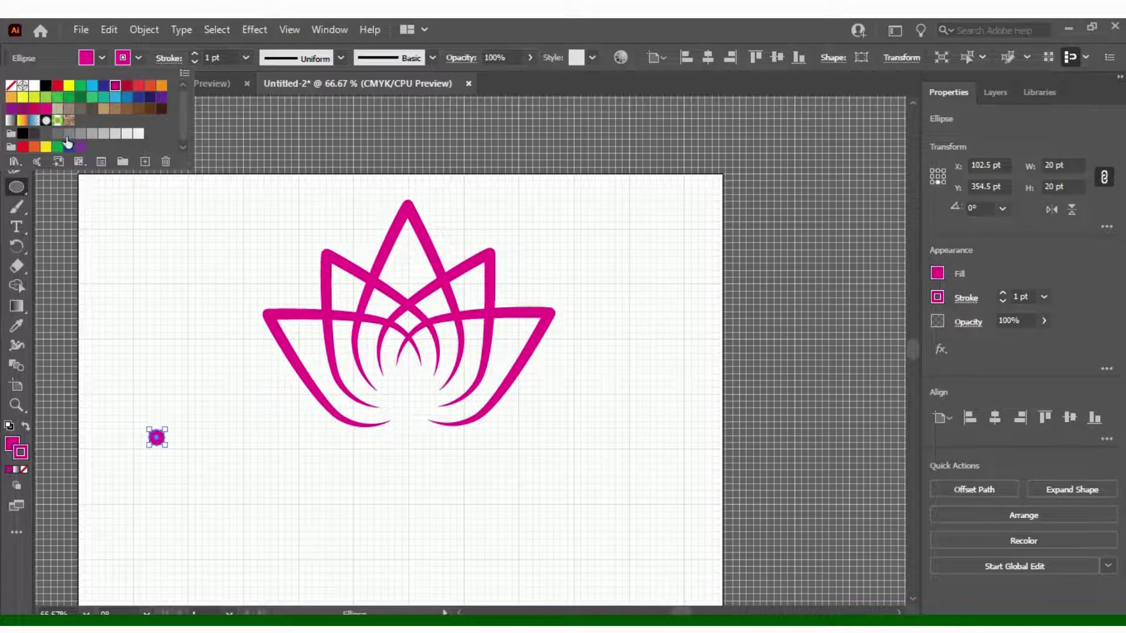
{"action": "left_click", "coordinate": [21, 110]}
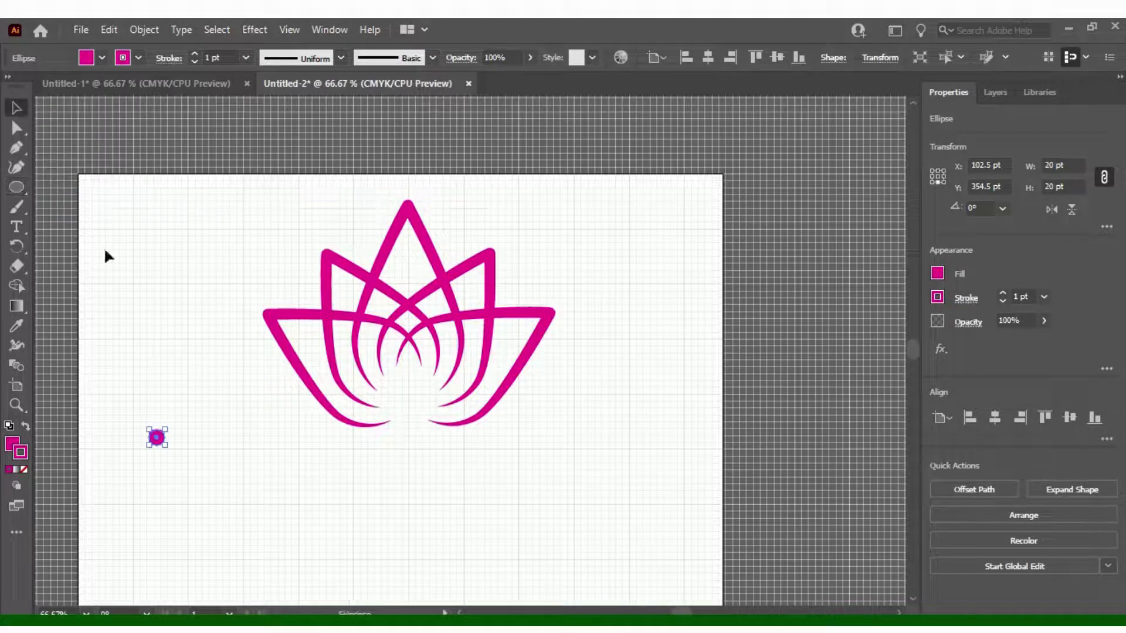
{"action": "left_click_drag", "start_coordinate": [160, 445], "coordinate": [300, 338]}
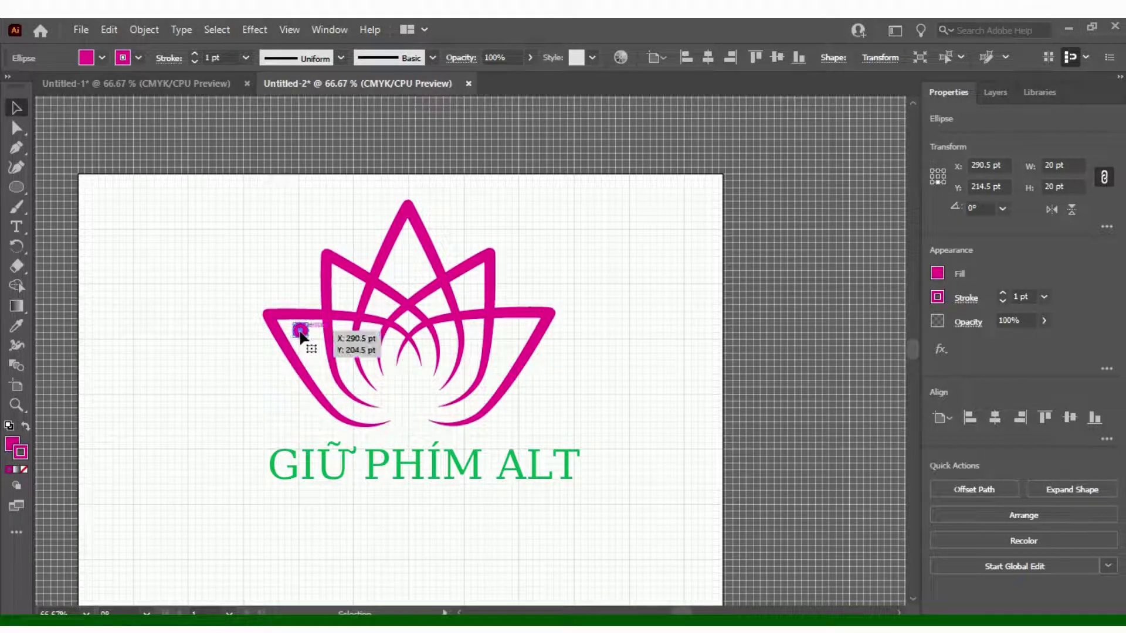
{"action": "mouse_move", "coordinate": [300, 332]}
{"action": "left_mouse_down"}
{"action": "mouse_move", "coordinate": [515, 322]}
{"action": "mouse_move", "coordinate": [517, 334]}
{"action": "mouse_move", "coordinate": [492, 299]}
{"action": "mouse_move", "coordinate": [406, 241]}
{"action": "mouse_move", "coordinate": [342, 285]}
{"action": "left_mouse_up"}
Select all the lotus artwork and dots and group them
{"action": "left_click", "coordinate": [618, 233]}
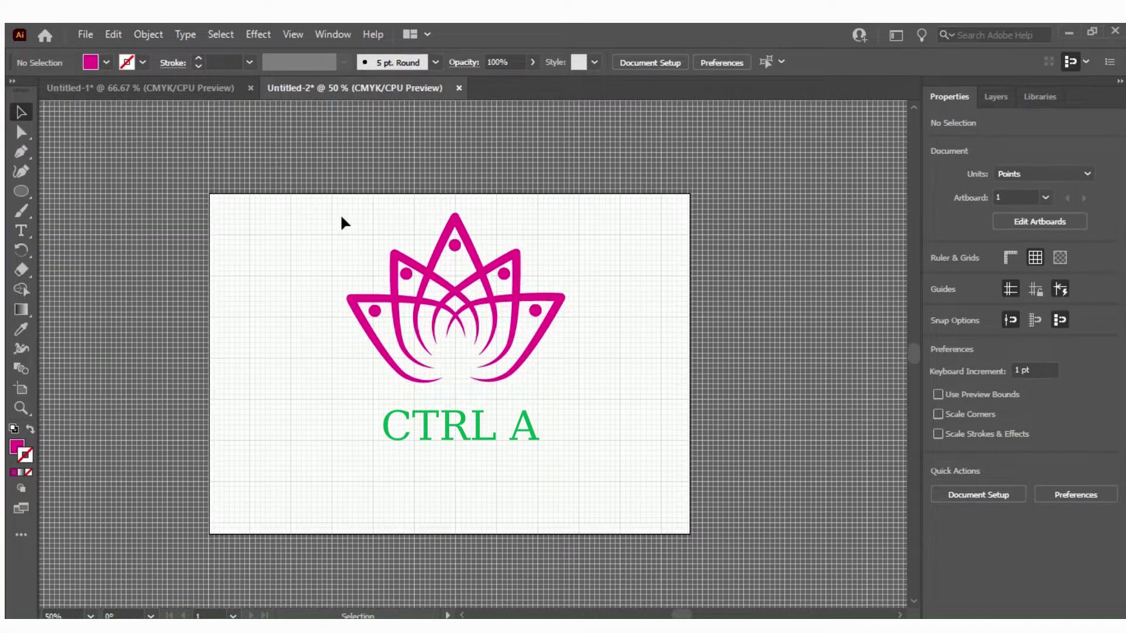
{"action": "key", "text": "ctrl+a"}
{"action": "right_click", "coordinate": [453, 289]}
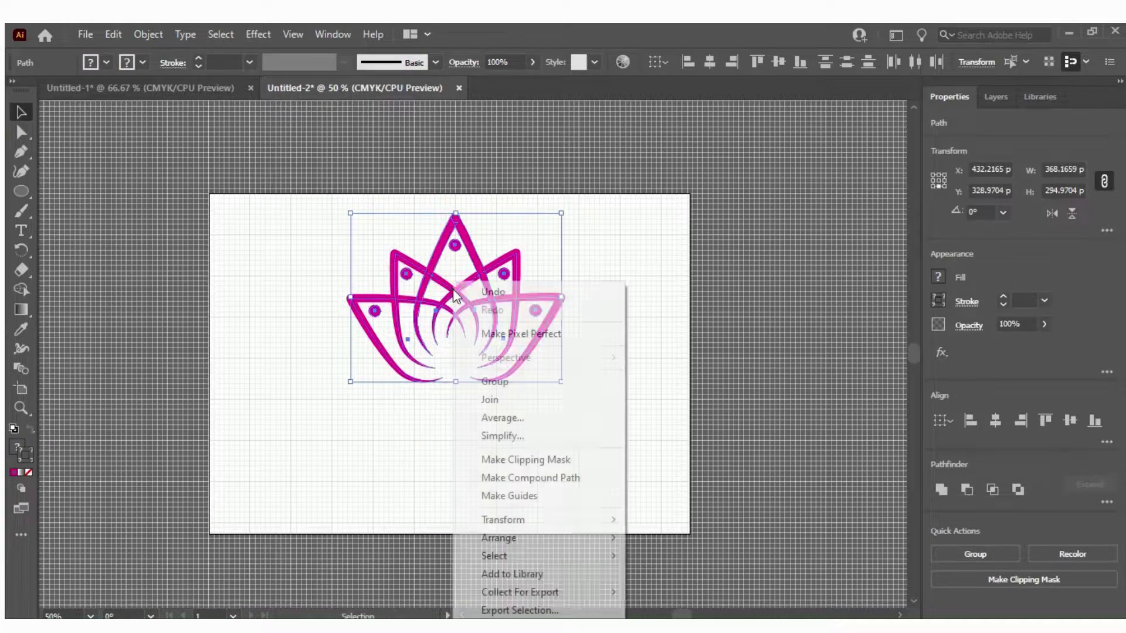
{"action": "left_click", "coordinate": [512, 383]}
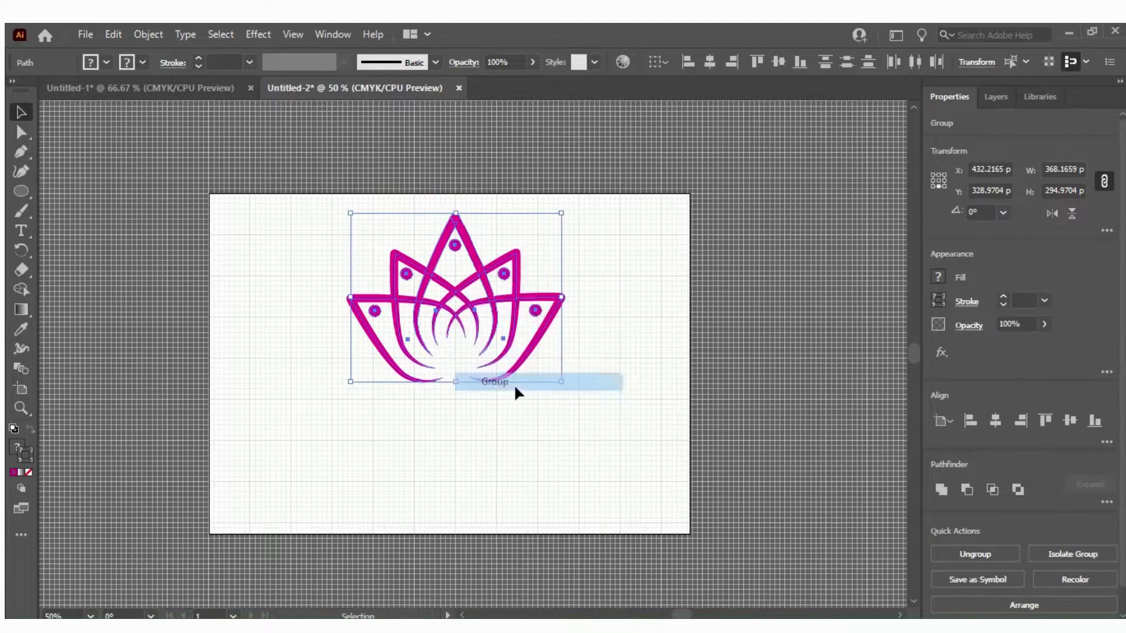
Move the group to the top-left, scale it down, and place two copies to its right
{"action": "left_click", "coordinate": [620, 293]}
{"action": "mouse_move", "coordinate": [470, 287]}
{"action": "left_mouse_down"}
{"action": "mouse_move", "coordinate": [345, 288]}
{"action": "mouse_move", "coordinate": [341, 270]}
{"action": "left_mouse_up"}
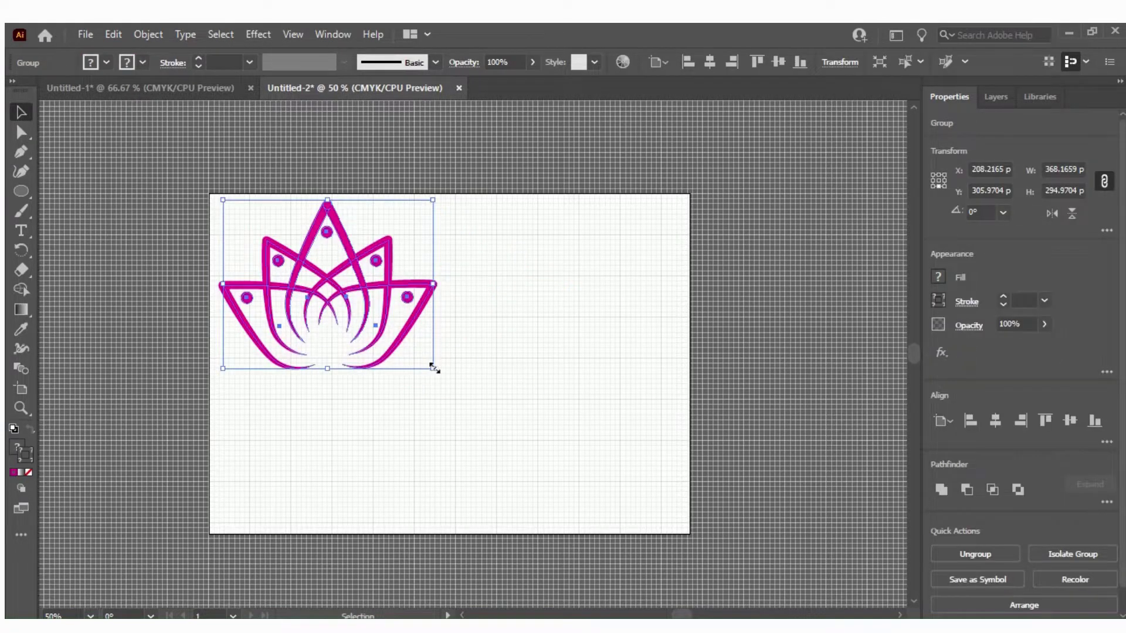
{"action": "left_click_drag", "start_coordinate": [435, 369], "coordinate": [354, 305]}
{"action": "left_click", "coordinate": [451, 282]}
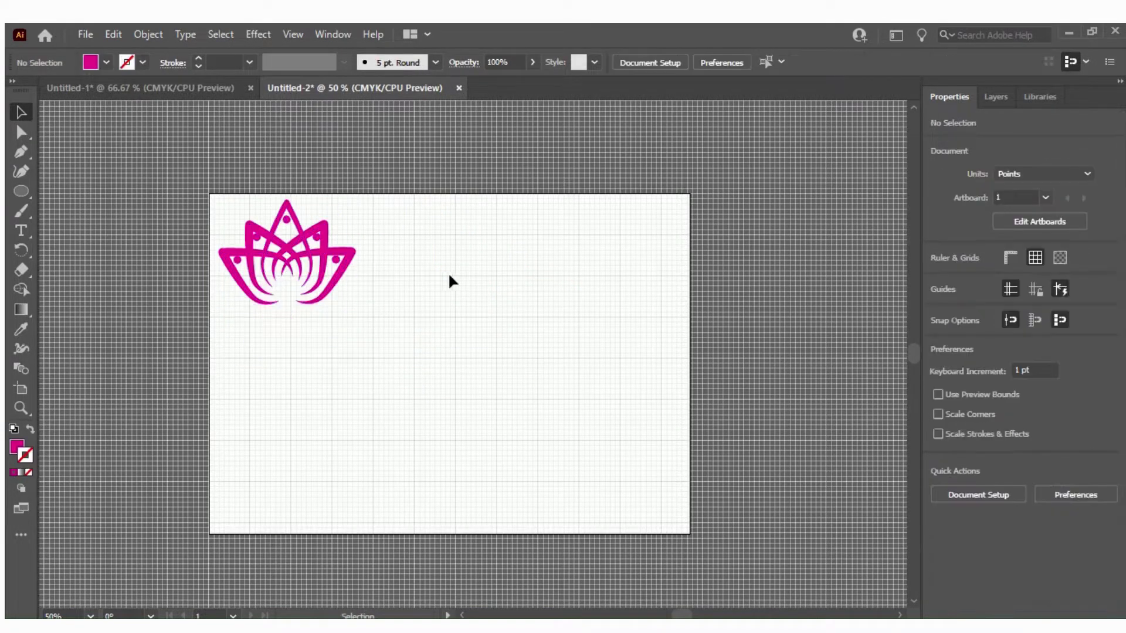
{"action": "left_click_drag", "start_coordinate": [311, 265], "coordinate": [615, 265]}
{"action": "left_click", "coordinate": [632, 254]}
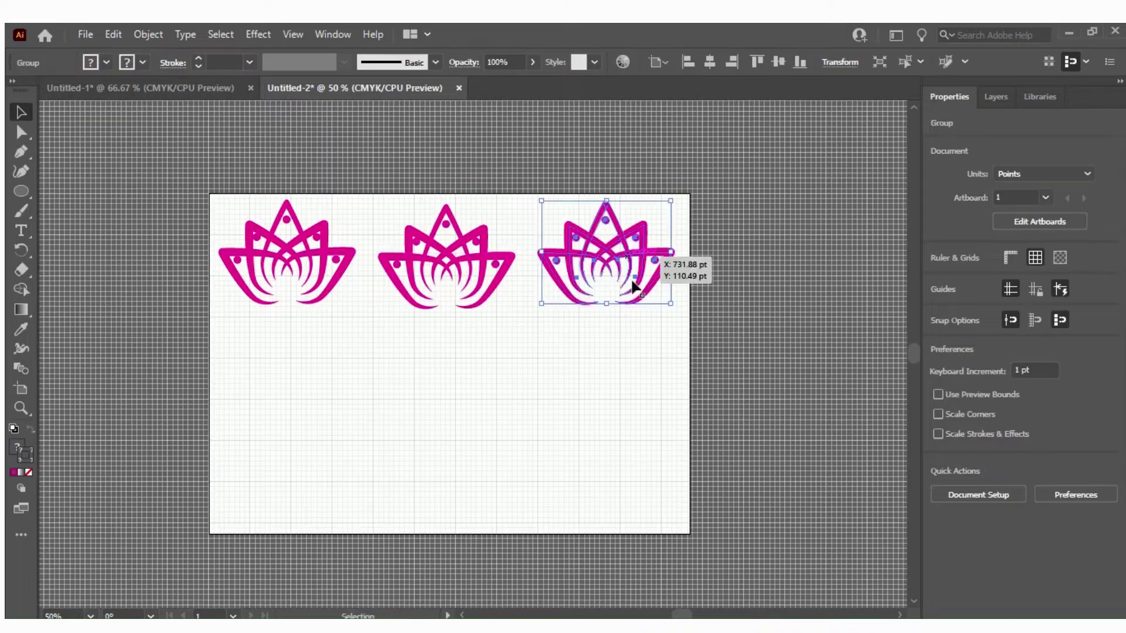
{"action": "left_click", "coordinate": [640, 336]}
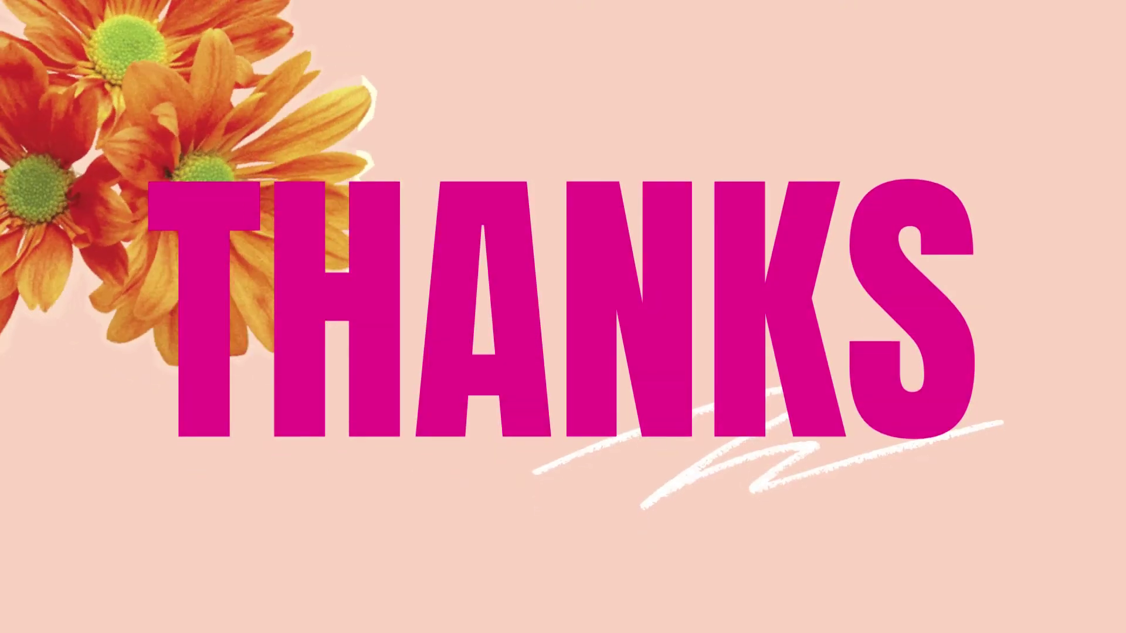